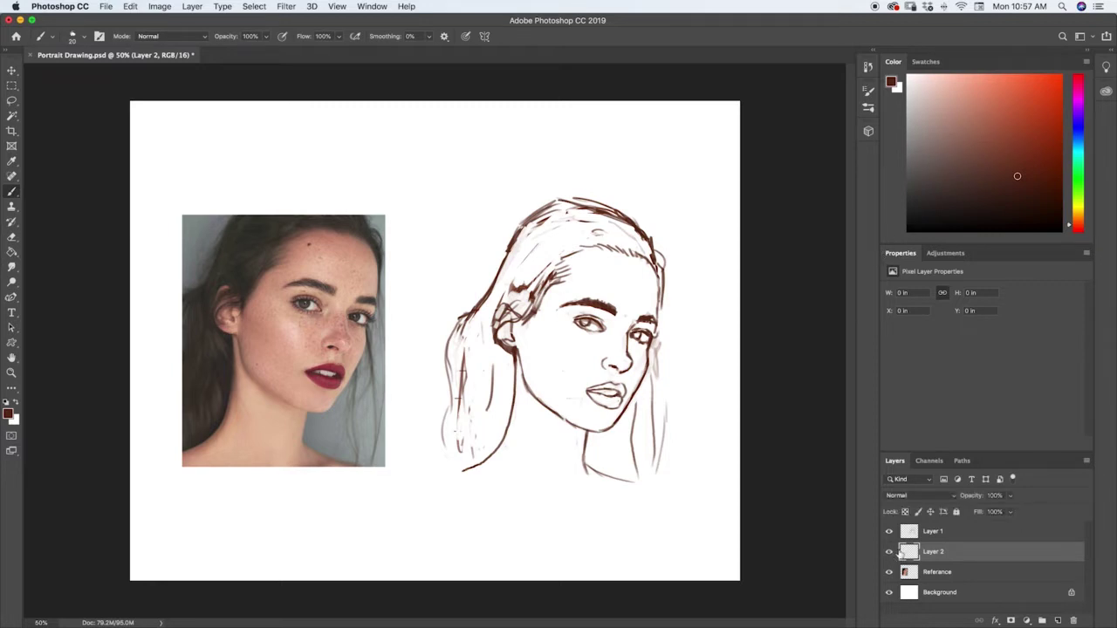
- Select Layer 1 and switch its visibility off and back on to check the line drawing
left_click(933, 535)
left_click(889, 532)
left_click(889, 531)
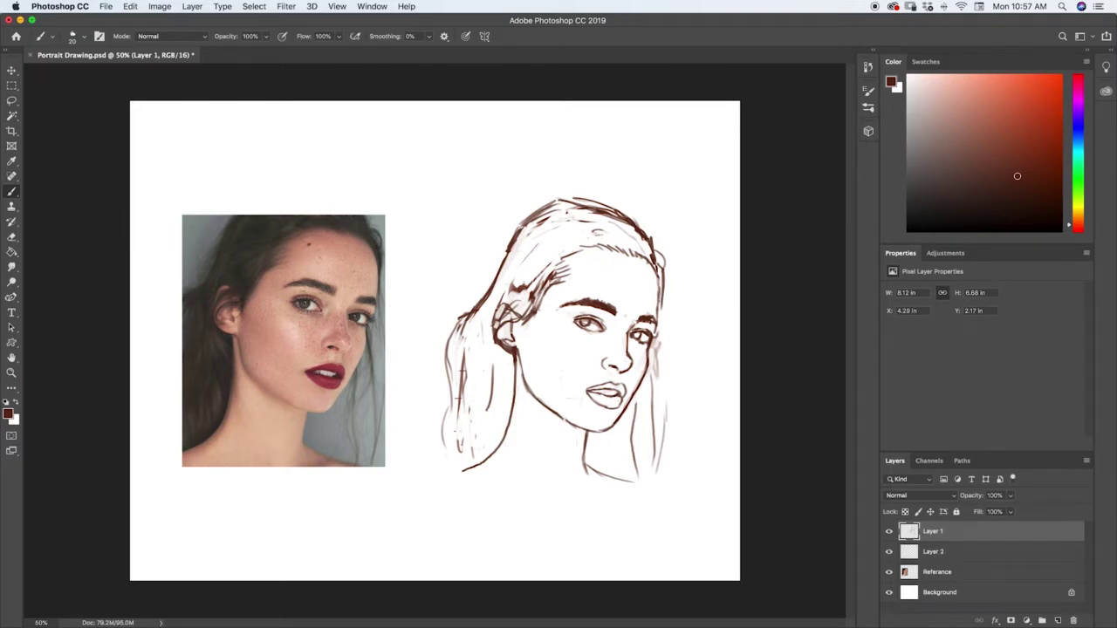
- Sample various skin tones across the face and neck of the reference photo
key("i")
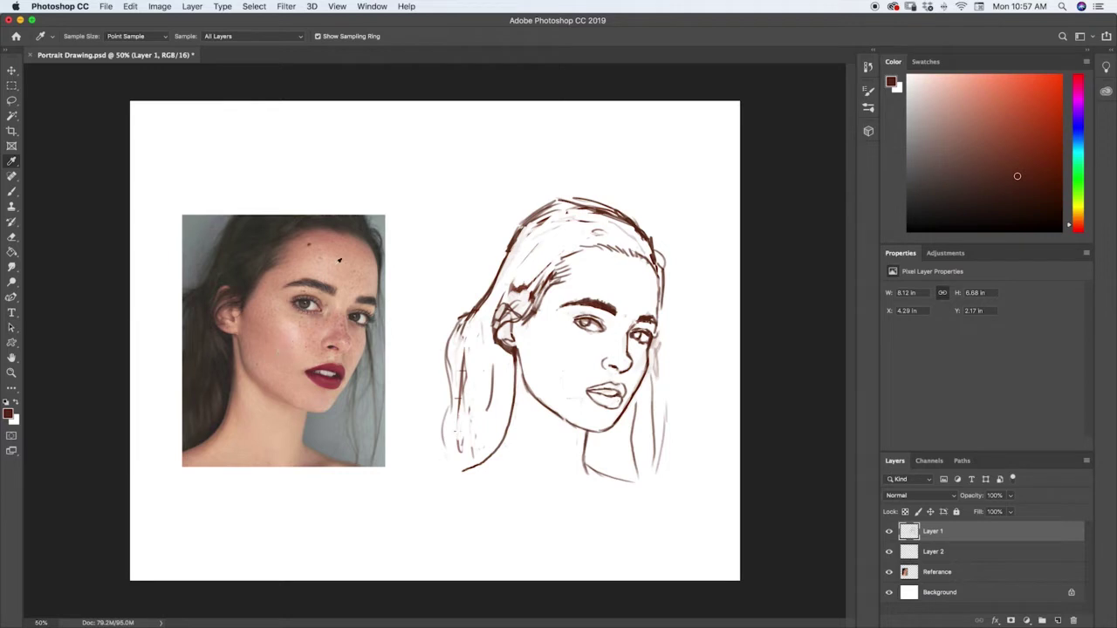
mouse_move(271, 381)
left_mouse_down()
mouse_move(284, 443)
mouse_move(311, 445)
left_mouse_up()
key("b")
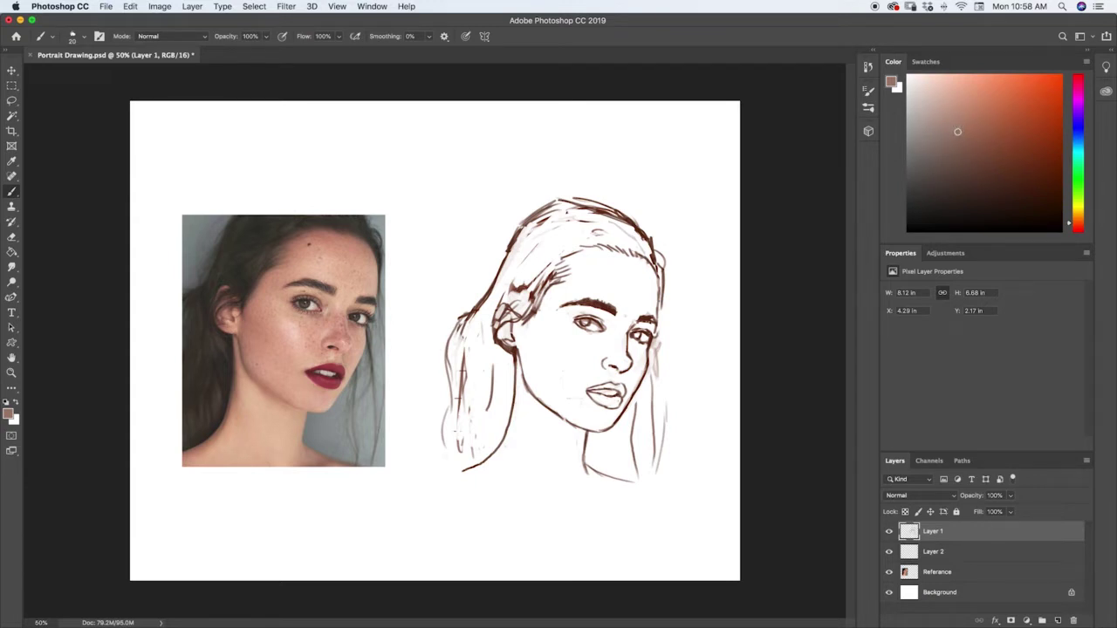
left_click(256, 386, "alt")
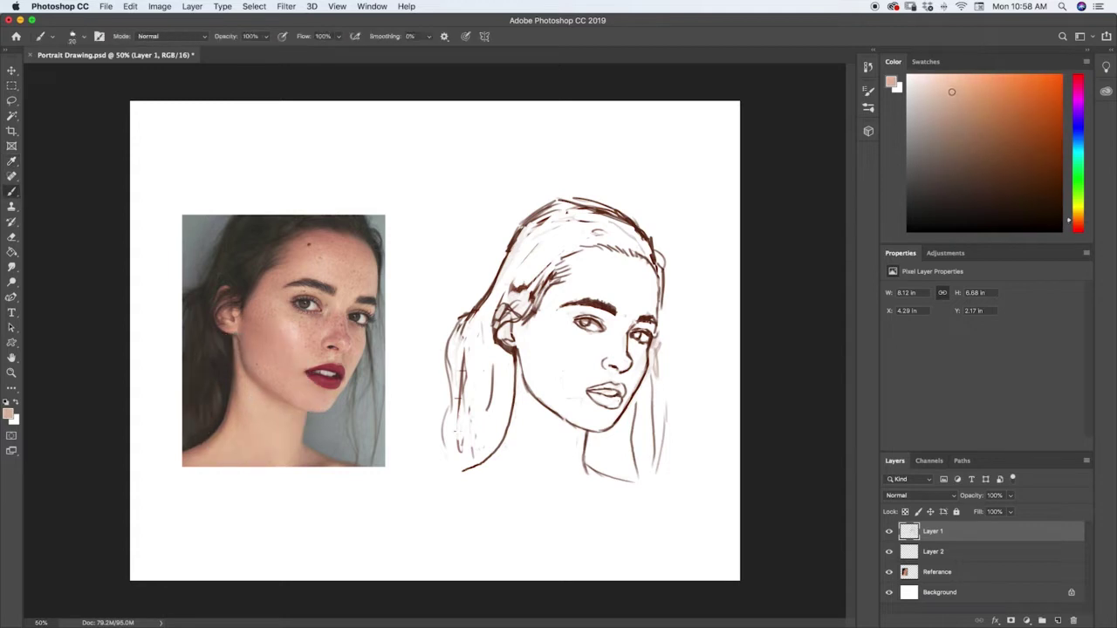
key("i")
mouse_move(369, 242)
left_mouse_down()
mouse_move(297, 270)
mouse_move(297, 371)
mouse_move(312, 375)
mouse_move(315, 349)
mouse_move(342, 332)
mouse_move(333, 367)
mouse_move(347, 365)
mouse_move(327, 360)
mouse_move(271, 426)
mouse_move(316, 247)
mouse_move(281, 408)
left_mouse_up()
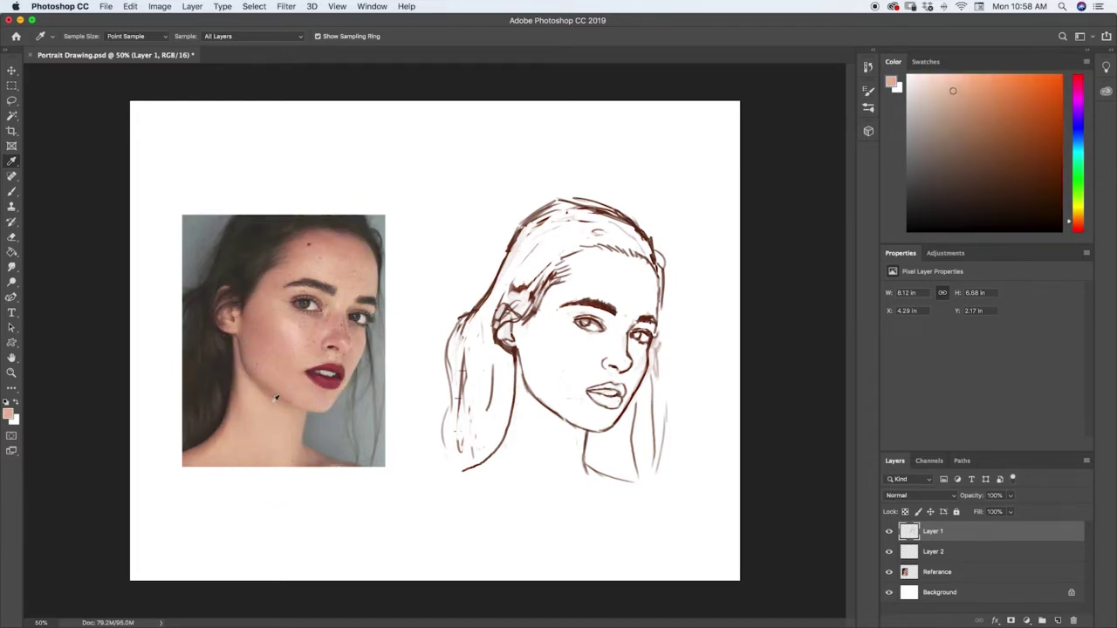
- Set the opacity of the Referance layer to 100%
left_click(968, 573)
left_click(1011, 495)
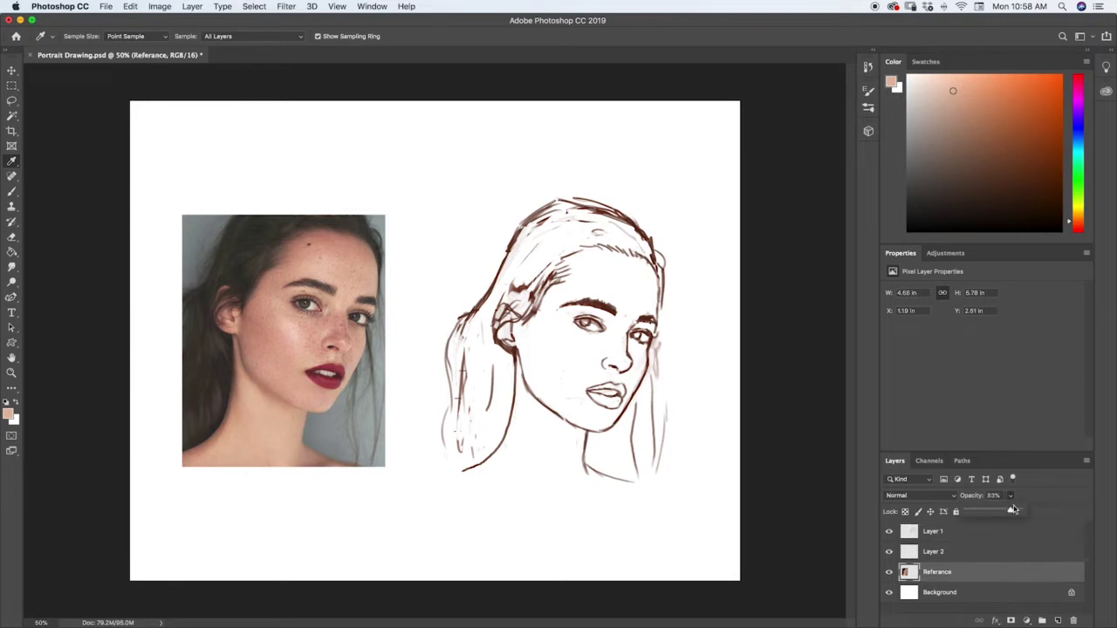
left_click_drag(1011, 512, 1018, 522)
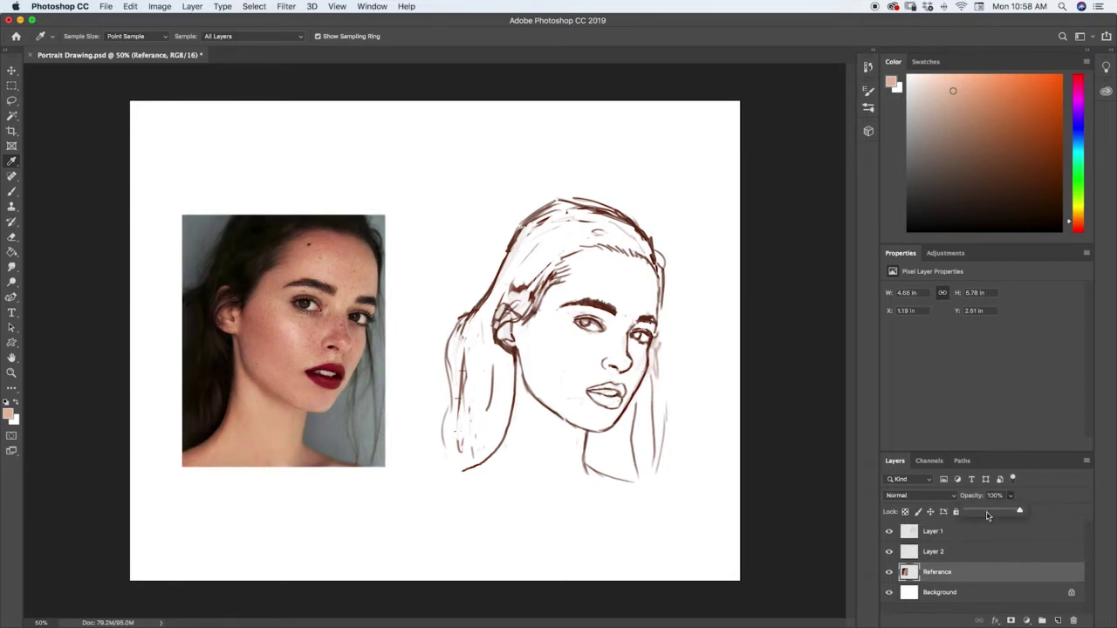
- On Layer 2, sample a mid-brown skin tone from the reference photo and block in the ear, face and neck under the line drawing
left_click(936, 551)
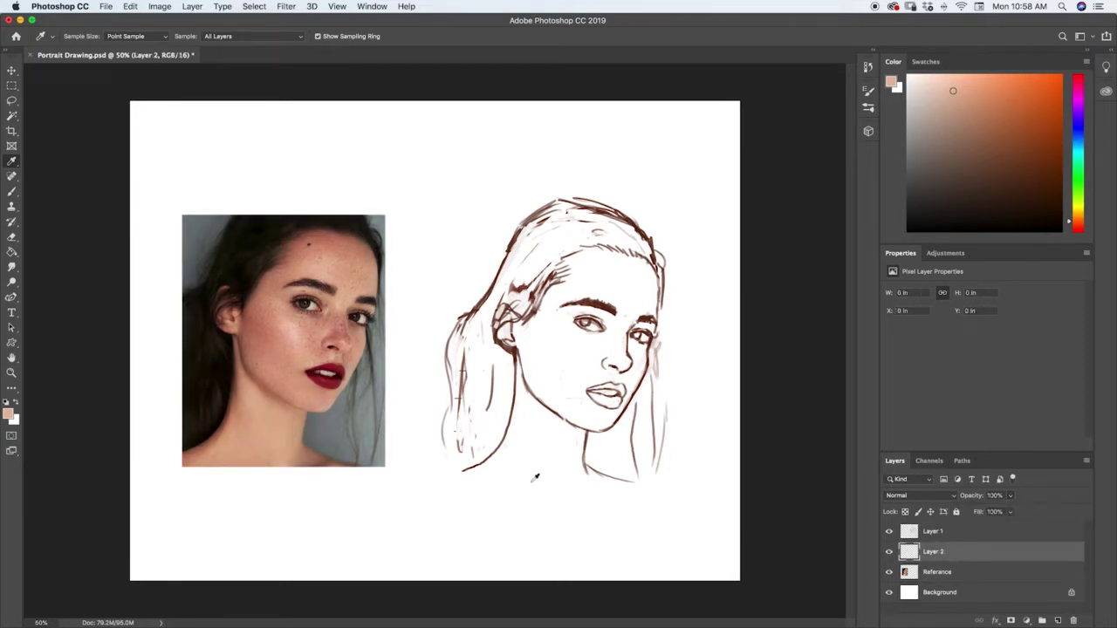
left_click_drag(297, 356, 321, 449)
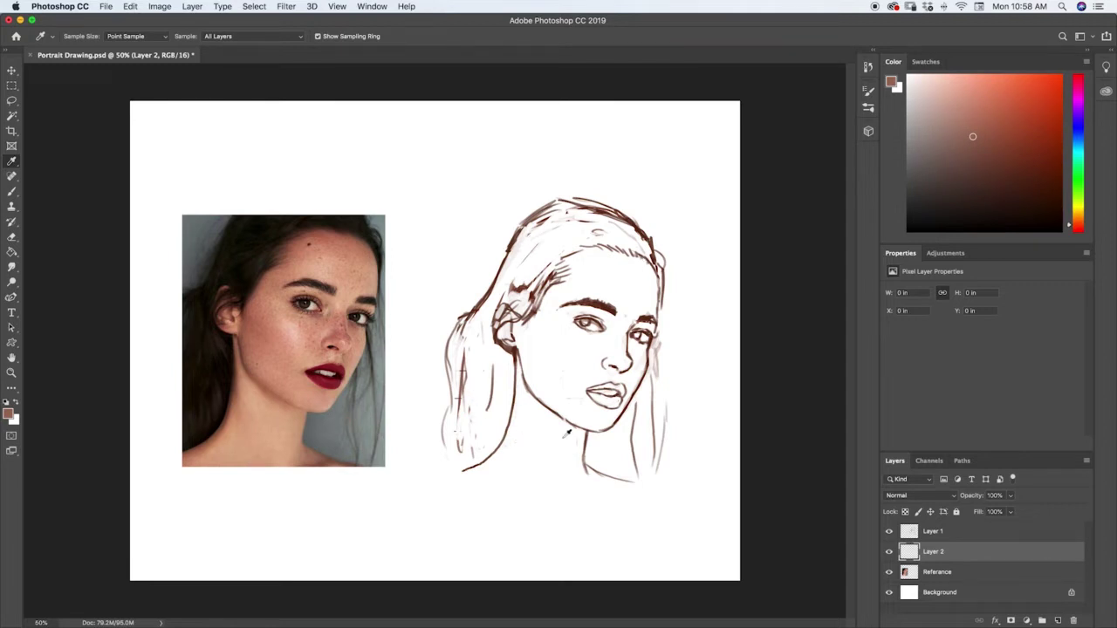
key("b")
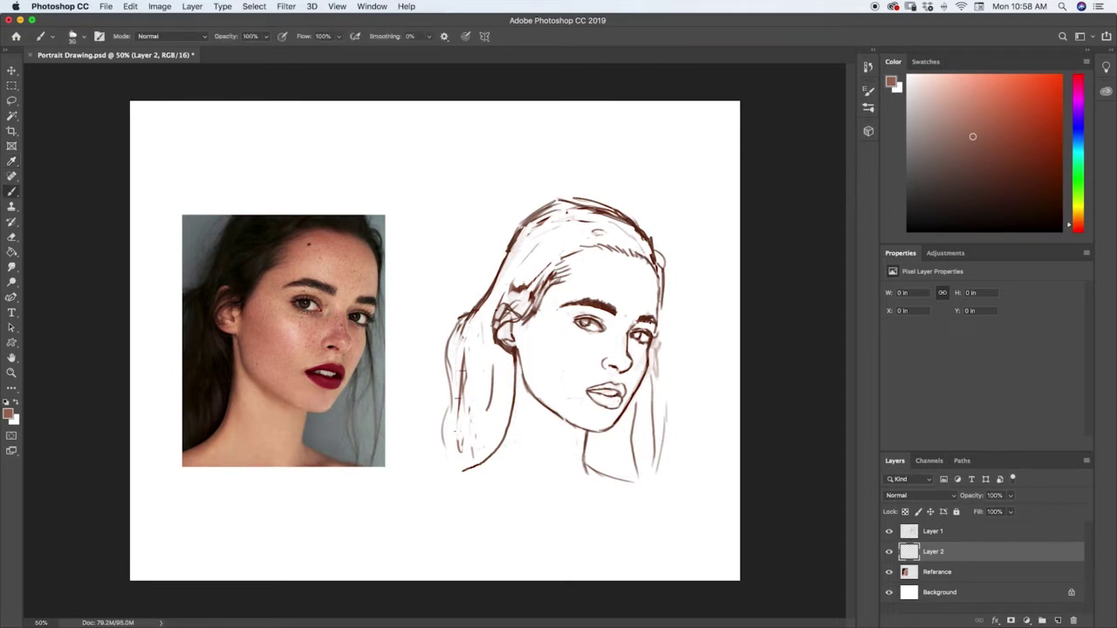
key("]")
mouse_move(520, 342)
left_mouse_down()
mouse_move(546, 435)
mouse_move(567, 278)
mouse_move(530, 328)
mouse_move(506, 316)
mouse_move(515, 334)
left_mouse_up()
mouse_move(550, 288)
left_mouse_down()
mouse_move(603, 251)
mouse_move(644, 275)
mouse_move(622, 410)
mouse_move(603, 421)
mouse_move(576, 397)
mouse_move(554, 410)
mouse_move(557, 330)
mouse_move(593, 283)
mouse_move(615, 389)
mouse_move(624, 292)
mouse_move(592, 284)
left_mouse_up()
mouse_move(563, 401)
left_mouse_down()
mouse_move(545, 449)
mouse_move(528, 375)
mouse_move(513, 472)
mouse_move(476, 478)
mouse_move(580, 454)
mouse_move(584, 480)
mouse_move(624, 489)
mouse_move(587, 477)
left_mouse_up()
mouse_move(472, 461)
left_mouse_down()
mouse_move(523, 515)
mouse_move(502, 489)
mouse_move(543, 479)
left_mouse_up()
- Fill the shoulders and upper chest with the same brown tone, using a brush of about 175 px
key("]")
key("]")
key("]")
key("]")
mouse_move(481, 498)
left_mouse_down()
mouse_move(559, 495)
mouse_move(558, 464)
mouse_move(495, 499)
mouse_move(500, 515)
left_mouse_up()
key("[")
key("[")
key("[")
key("[")
key("[")
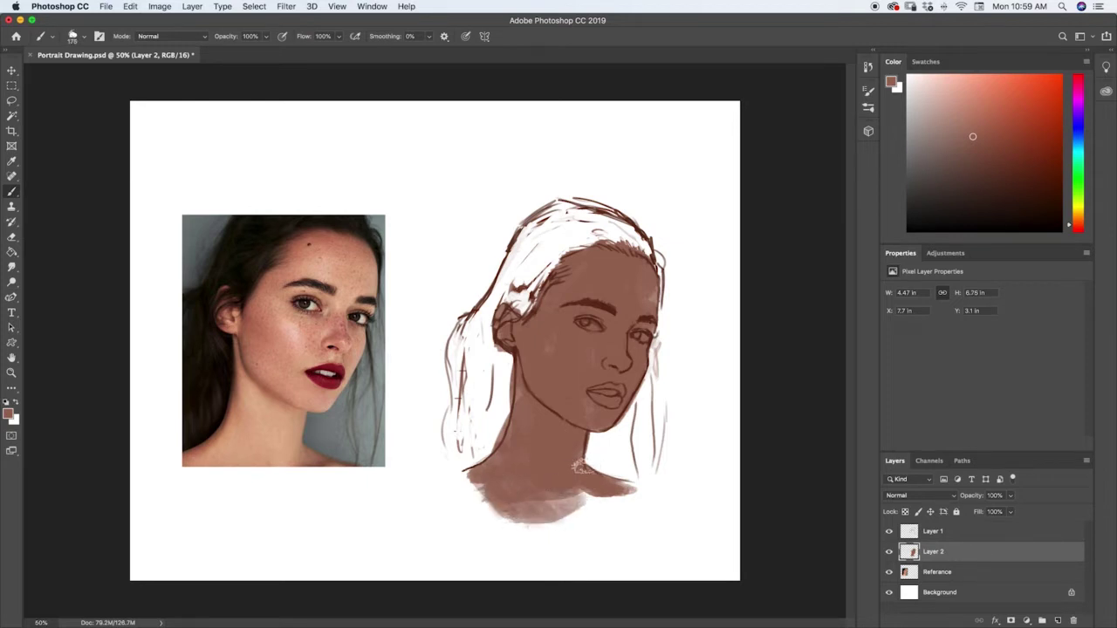
left_click_drag(576, 488, 545, 528)
mouse_move(611, 502)
left_mouse_down()
mouse_move(563, 524)
mouse_move(515, 522)
left_mouse_up()
mouse_move(542, 466)
left_mouse_down()
mouse_move(578, 471)
mouse_move(600, 493)
left_mouse_up()
left_click_drag(485, 479, 572, 525)
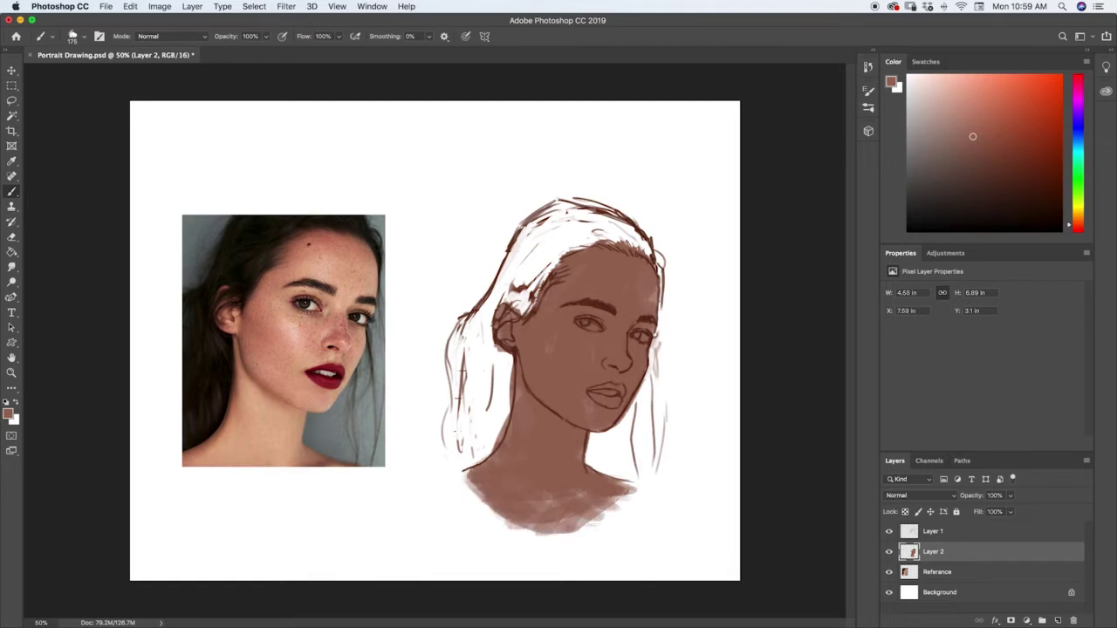
mouse_move(488, 471)
left_mouse_down()
mouse_move(457, 485)
mouse_move(471, 471)
left_mouse_up()
mouse_move(611, 487)
left_mouse_down()
mouse_move(636, 498)
mouse_move(625, 488)
left_mouse_up()
- Block in the long hair beside the neck and up over the crown with the same brown
mouse_move(500, 386)
left_mouse_down()
mouse_move(498, 437)
mouse_move(494, 358)
mouse_move(472, 456)
mouse_move(453, 475)
mouse_move(463, 314)
left_mouse_up()
left_click_drag(463, 373, 483, 301)
left_click_drag(454, 415, 443, 471)
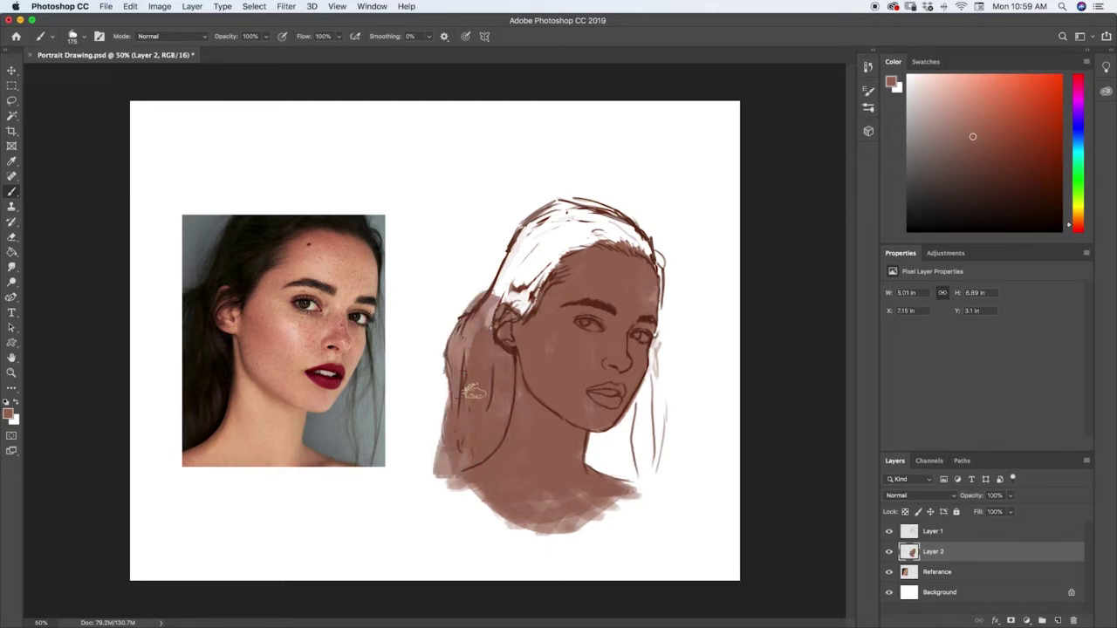
mouse_move(488, 319)
left_mouse_down()
mouse_move(563, 210)
mouse_move(576, 232)
mouse_move(515, 288)
mouse_move(559, 214)
mouse_move(480, 297)
mouse_move(523, 205)
mouse_move(645, 225)
mouse_move(568, 240)
mouse_move(594, 237)
left_mouse_up()
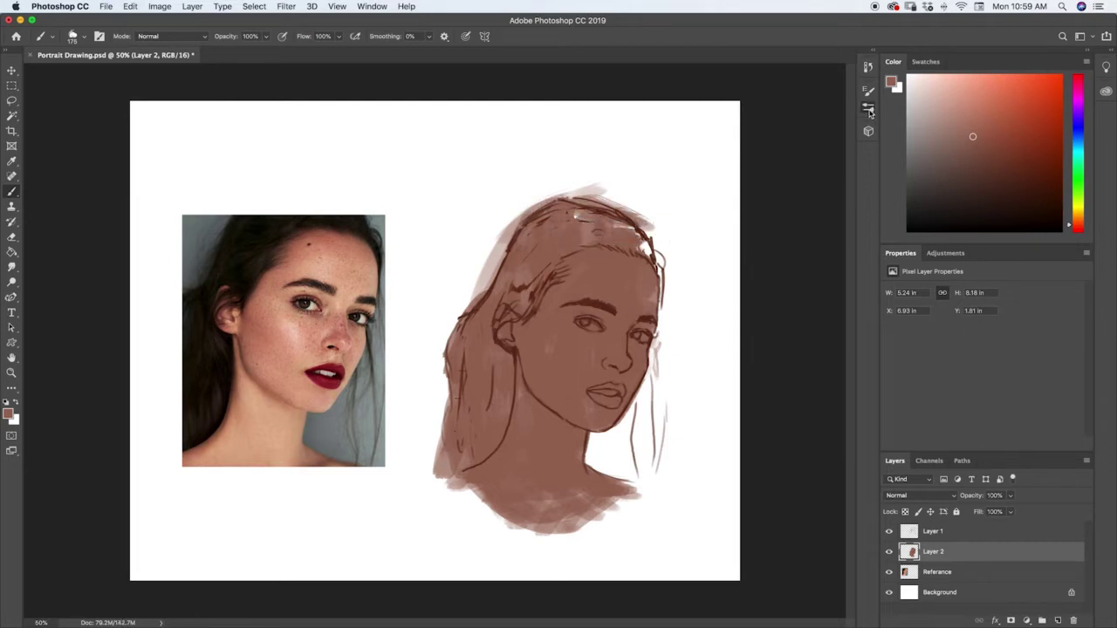
- Choose the Texture paint brush 1 preset for the brush
left_click(868, 106)
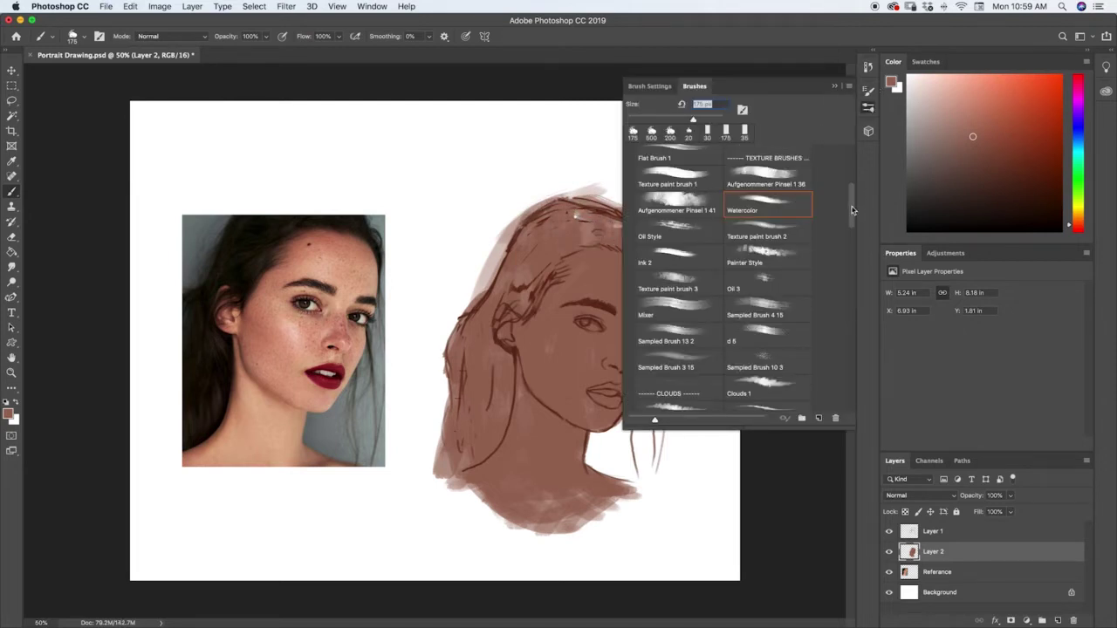
scroll(853, 210, "up", 2)
left_click(707, 209)
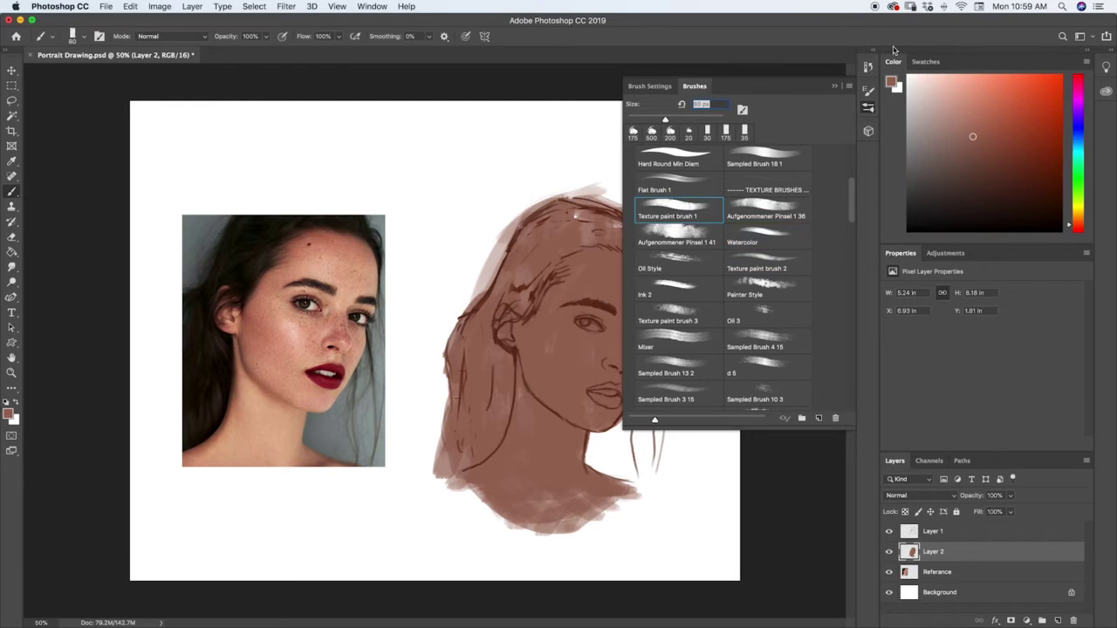
left_click(870, 107)
- Enlarge the brush to 150 px and extend the brown base along the crown and outer edge of the hair
mouse_move(526, 224)
left_mouse_down()
mouse_move(494, 264)
mouse_move(559, 201)
mouse_move(593, 197)
mouse_move(650, 214)
left_mouse_up()
key("bracketright")
key("bracketright")
key("bracketright")
key("bracketright")
key("bracketright")
key("bracketright")
left_click_drag(471, 302, 489, 276)
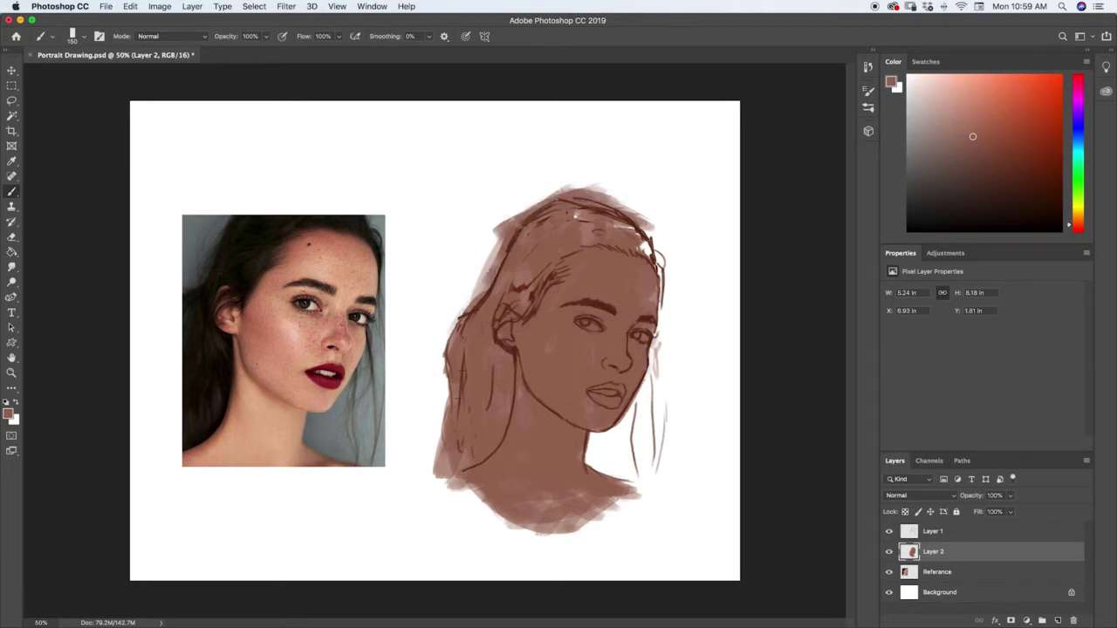
mouse_move(440, 345)
left_mouse_down()
mouse_move(447, 441)
mouse_move(443, 386)
left_mouse_up()
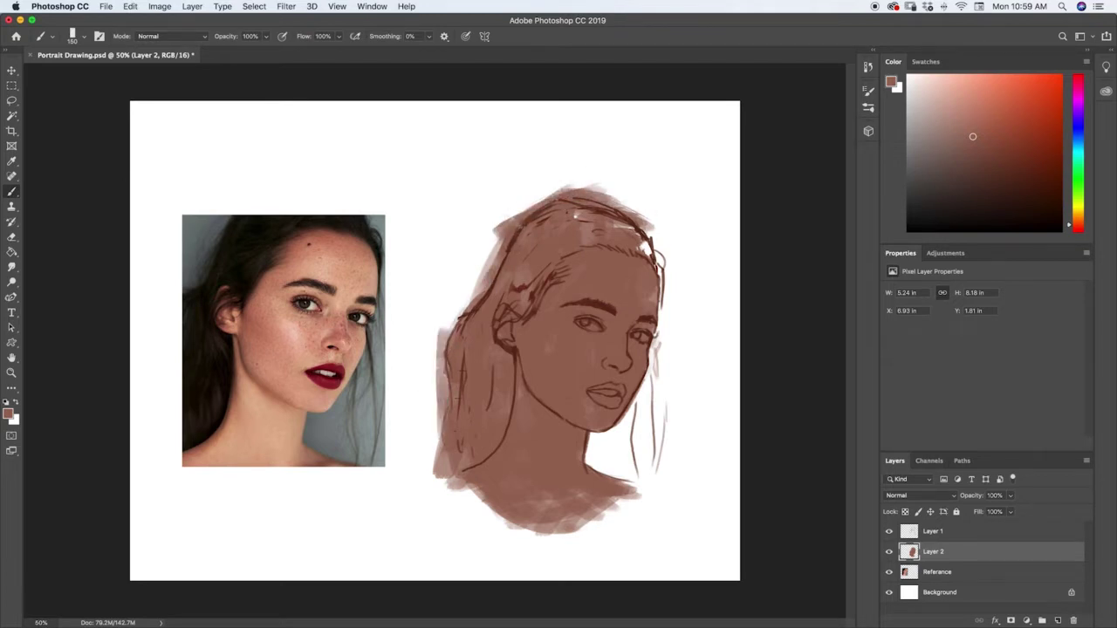
- Erase the brown paint that spills outside the hair outline along the outer side and crown
key("e")
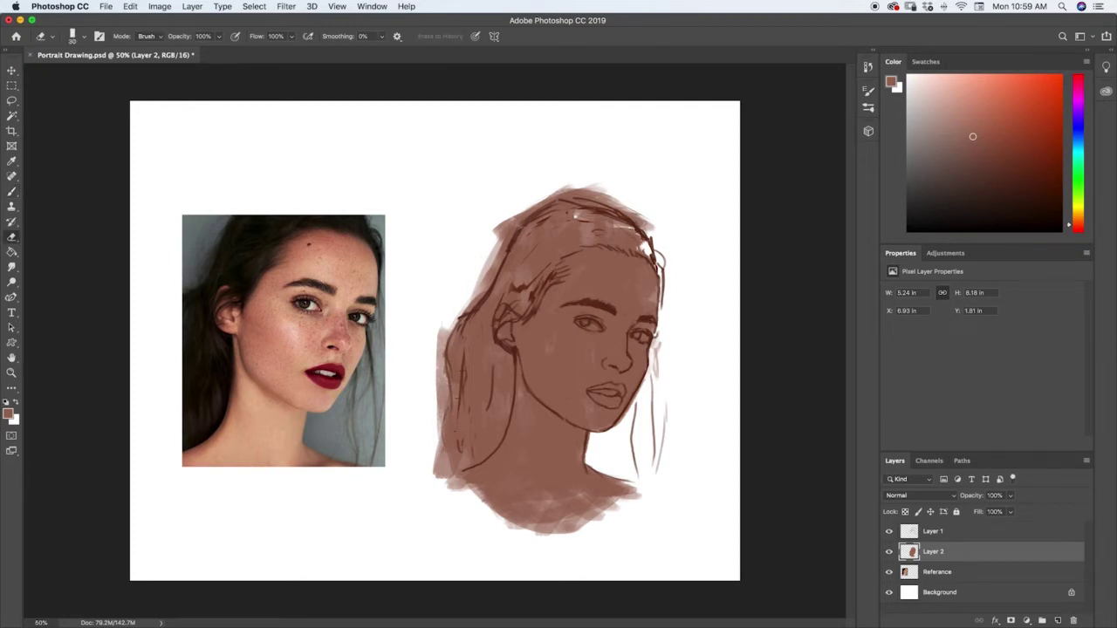
left_click_drag(441, 331, 442, 409)
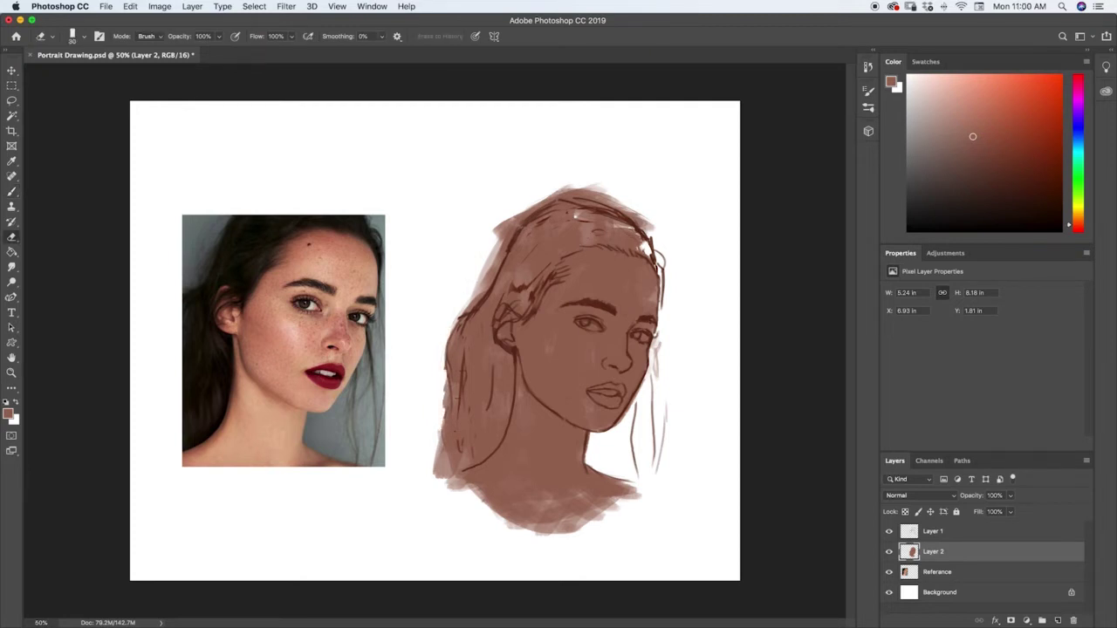
mouse_move(470, 313)
left_mouse_down()
mouse_move(517, 219)
mouse_move(487, 262)
left_mouse_up()
left_click_drag(520, 216, 572, 190)
mouse_move(520, 227)
left_mouse_down()
mouse_move(578, 192)
mouse_move(650, 227)
left_mouse_up()
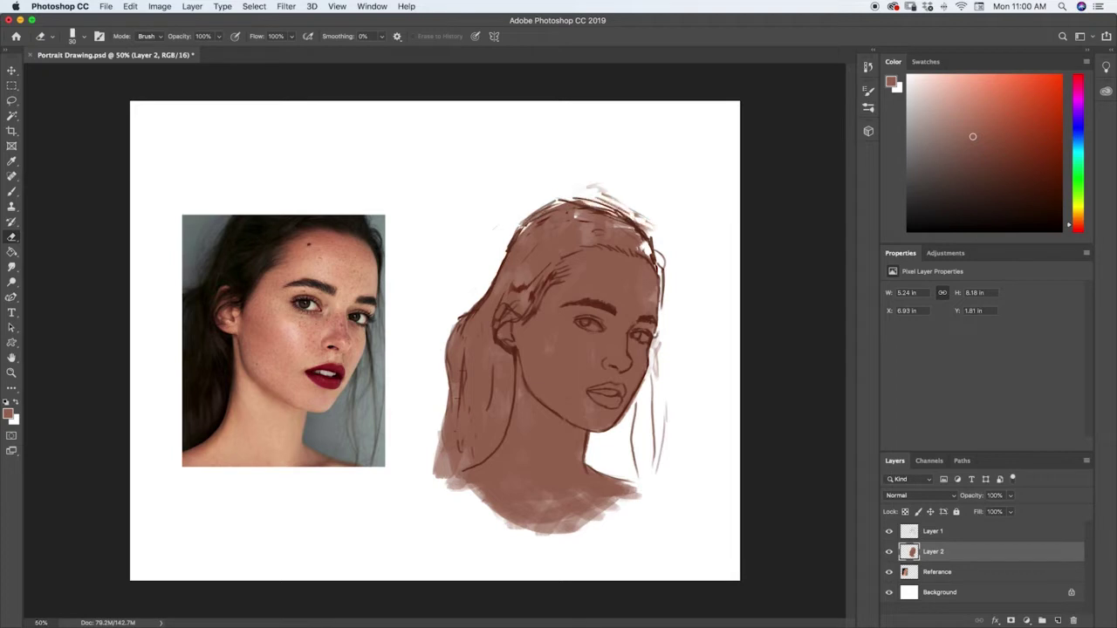
left_click_drag(598, 188, 644, 217)
- Fill the gaps at the hairline and add loose brown strokes around the crown and outer edge of the hair
key("b")
mouse_move(644, 260)
left_mouse_down()
mouse_move(653, 235)
mouse_move(652, 264)
left_mouse_up()
mouse_move(491, 267)
left_mouse_down()
mouse_move(519, 214)
mouse_move(517, 225)
mouse_move(545, 197)
mouse_move(577, 191)
mouse_move(514, 222)
mouse_move(600, 187)
left_mouse_up()
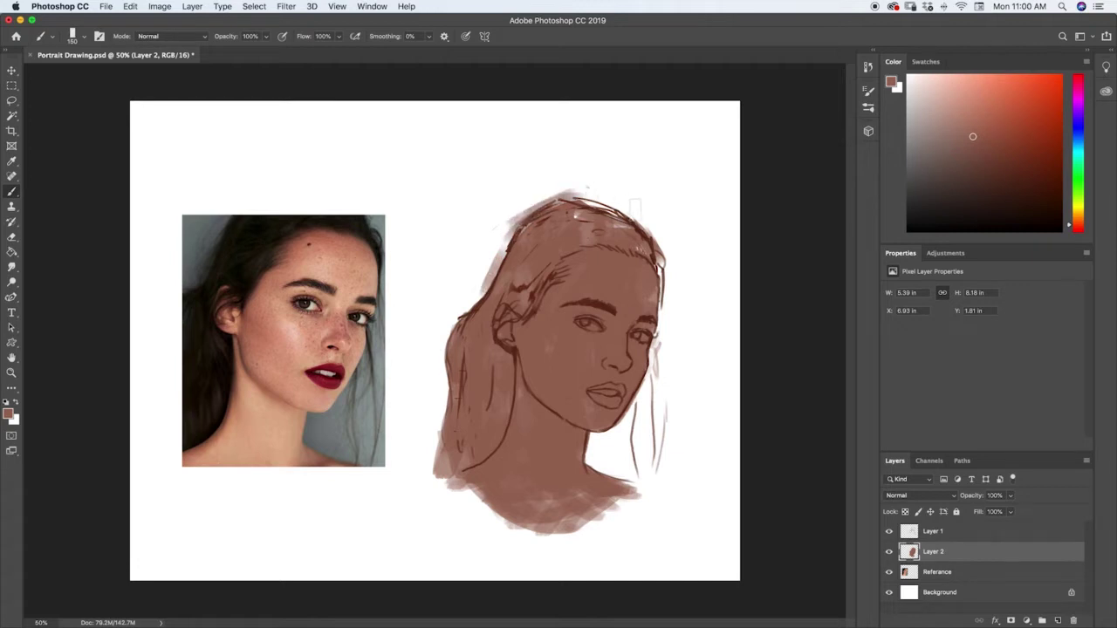
left_click_drag(480, 288, 443, 348)
mouse_move(451, 395)
left_mouse_down()
mouse_move(447, 292)
mouse_move(431, 459)
mouse_move(417, 463)
left_mouse_up()
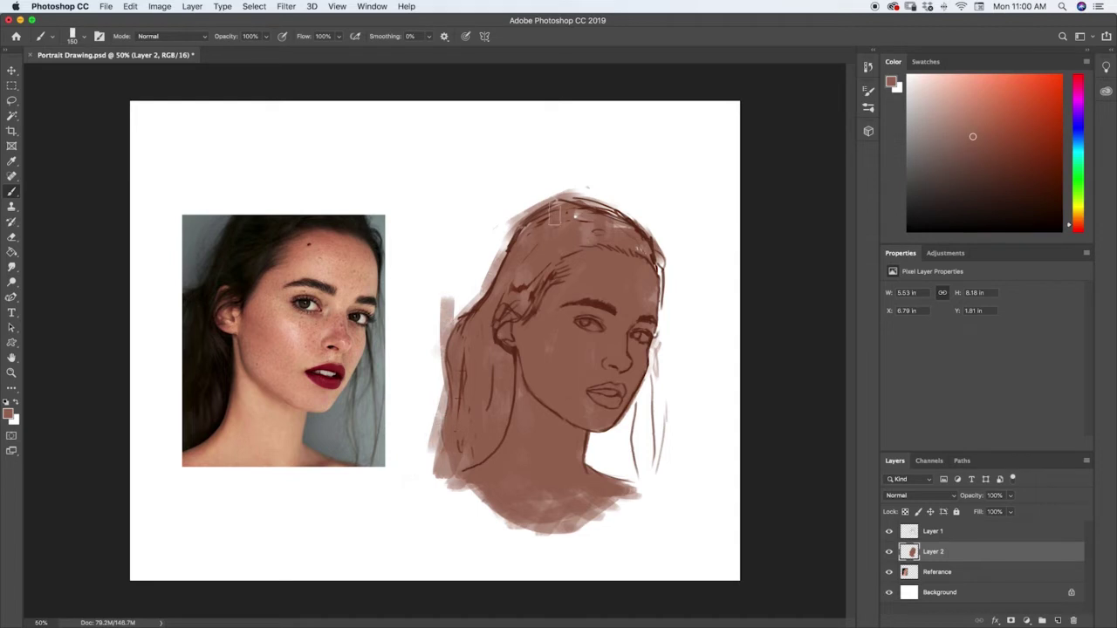
left_click_drag(542, 211, 484, 232)
left_click_drag(555, 189, 644, 224)
left_click_drag(528, 212, 476, 276)
left_click_drag(515, 220, 491, 256)
mouse_move(583, 199)
left_mouse_down()
mouse_move(629, 226)
mouse_move(587, 221)
left_mouse_up()
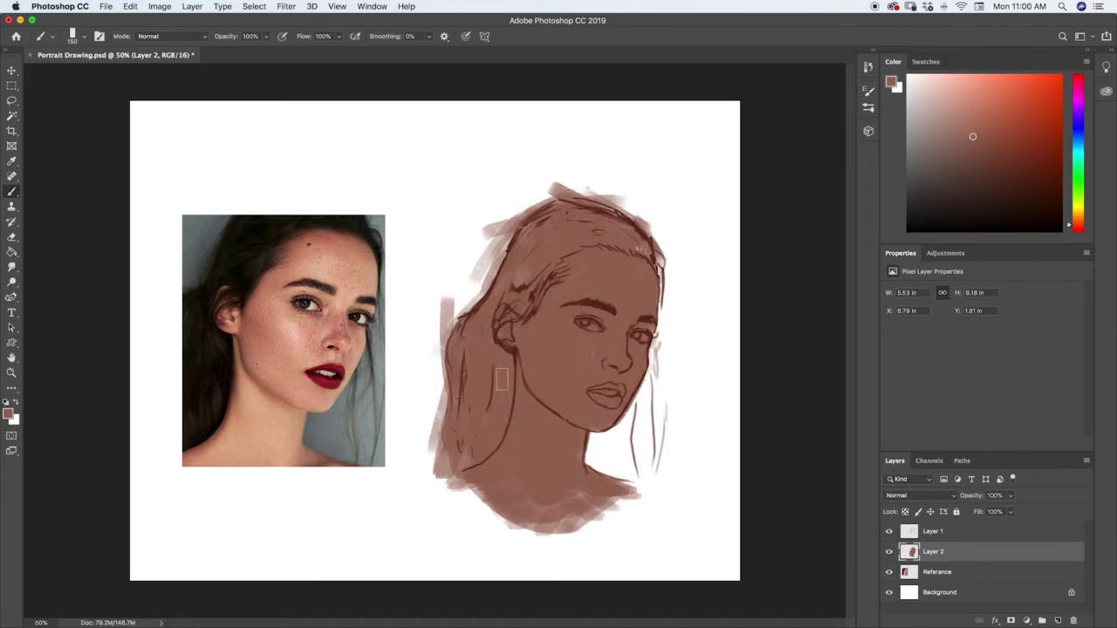
- Sample a light peach tone from the reference face and paint the cheek with it at 30% brush opacity
left_click(361, 271, "alt")
mouse_move(280, 352)
left_mouse_down()
mouse_move(274, 370)
mouse_move(309, 384)
mouse_move(267, 369)
mouse_move(296, 324)
mouse_move(267, 369)
left_mouse_up()
left_click_drag(551, 361, 569, 399)
key("super+z")
key("super+z")
mouse_move(552, 363)
left_mouse_down()
mouse_move(557, 384)
mouse_move(563, 343)
mouse_move(576, 397)
mouse_move(590, 349)
mouse_move(533, 351)
left_mouse_up()
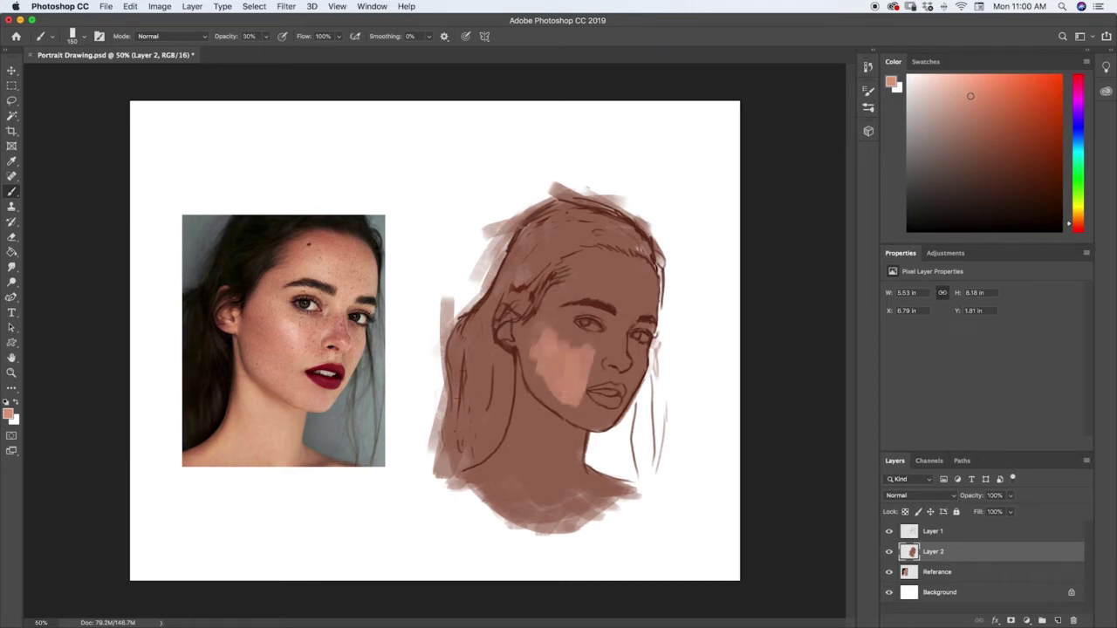
- Lay the peach tone over the forehead, jaw, chin, upper lip area and bridge of the nose
mouse_move(557, 291)
left_mouse_down()
mouse_move(630, 284)
mouse_move(624, 301)
mouse_move(602, 262)
left_mouse_up()
mouse_move(627, 265)
left_mouse_down()
mouse_move(641, 313)
mouse_move(652, 299)
mouse_move(583, 284)
mouse_move(588, 307)
mouse_move(564, 313)
mouse_move(555, 297)
left_mouse_up()
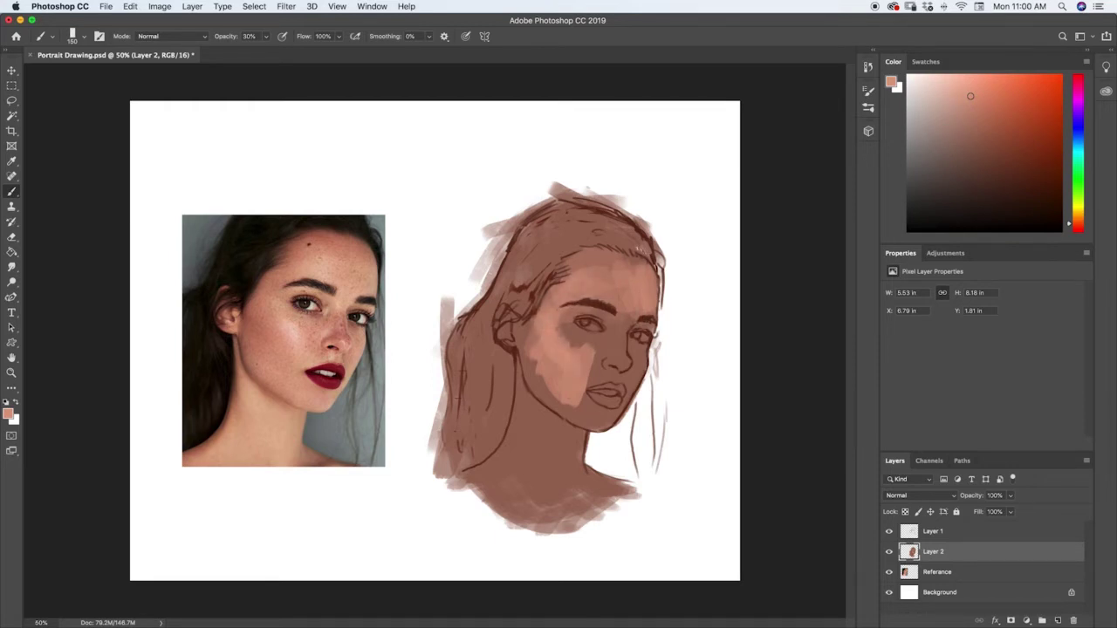
mouse_move(563, 403)
left_mouse_down()
mouse_move(597, 426)
mouse_move(586, 411)
mouse_move(604, 419)
left_mouse_up()
left_click_drag(539, 384, 564, 411)
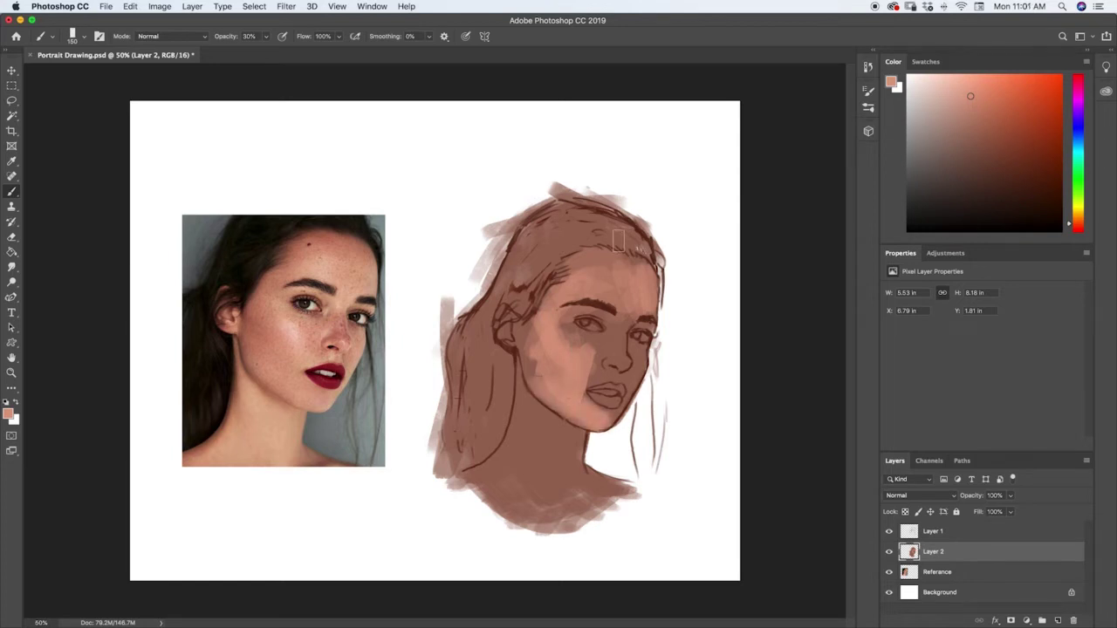
left_click_drag(609, 362, 595, 384)
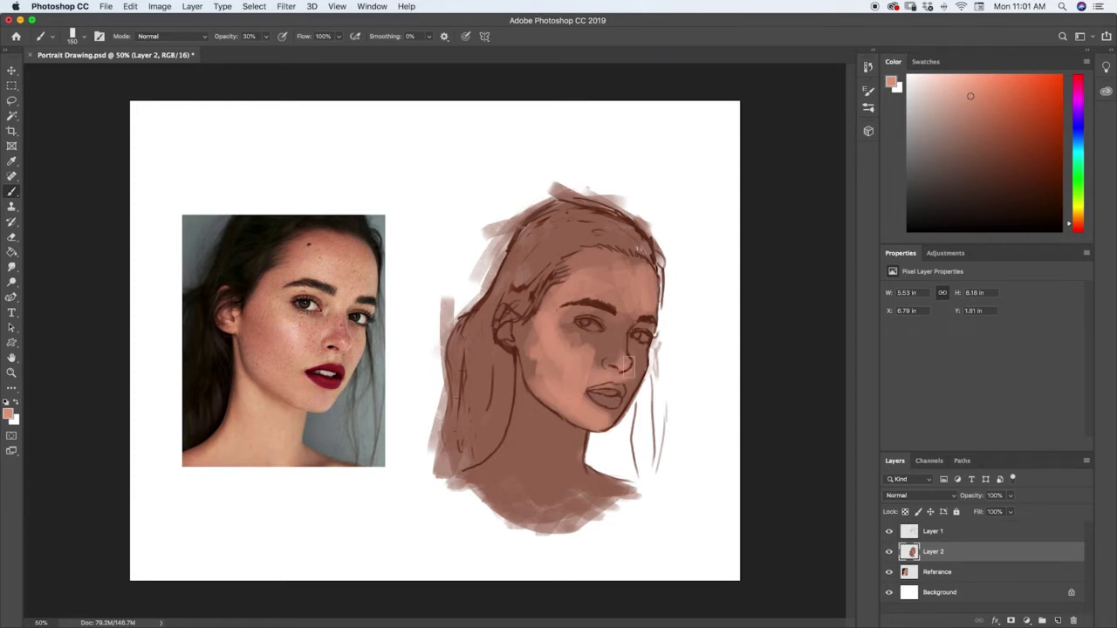
left_click_drag(618, 313, 625, 332)
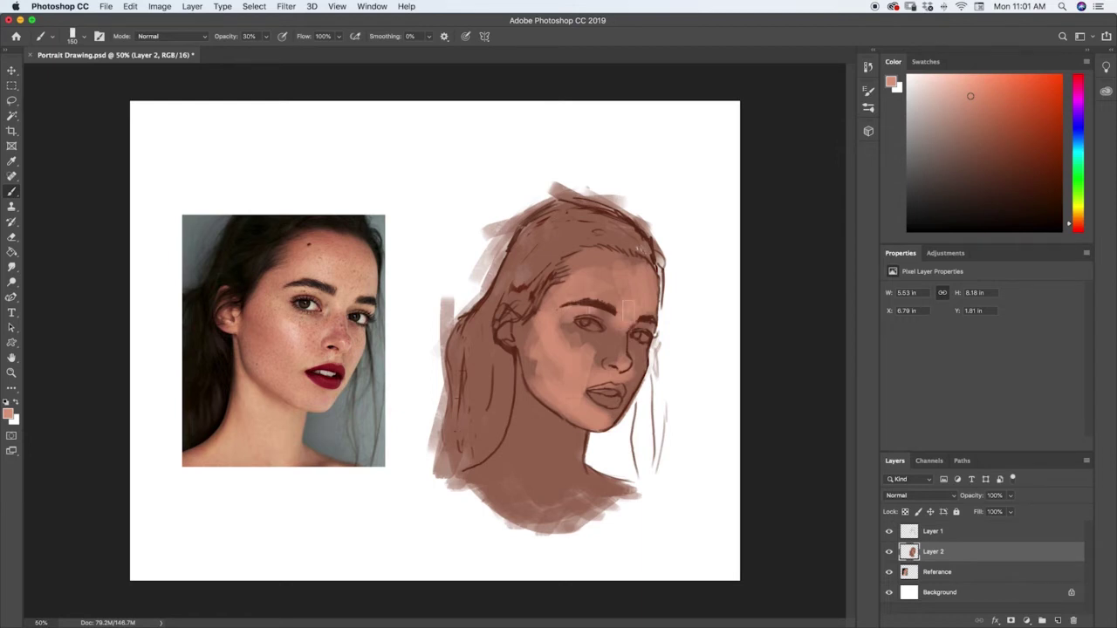
key("bracketleft")
key("bracketleft")
key("bracketleft")
key("bracketleft")
key("bracketleft")
key("bracketleft")
key("bracketleft")
key("bracketleft")
- Enlarge the brush to 200 px and paint the peach tone over the neck, shoulders and chest
key("]")
key("]")
key("]")
key("]")
key("]")
key("]")
key("]")
key("]")
mouse_move(532, 439)
left_mouse_down()
mouse_move(517, 469)
mouse_move(536, 455)
mouse_move(495, 485)
left_mouse_up()
mouse_move(551, 439)
left_mouse_down()
mouse_move(570, 495)
mouse_move(508, 490)
left_mouse_up()
mouse_move(590, 489)
left_mouse_down()
mouse_move(572, 468)
mouse_move(558, 472)
mouse_move(572, 442)
mouse_move(536, 475)
mouse_move(536, 413)
mouse_move(517, 478)
mouse_move(493, 476)
mouse_move(506, 502)
mouse_move(558, 519)
mouse_move(577, 494)
left_mouse_up()
left_click_drag(534, 530, 476, 515)
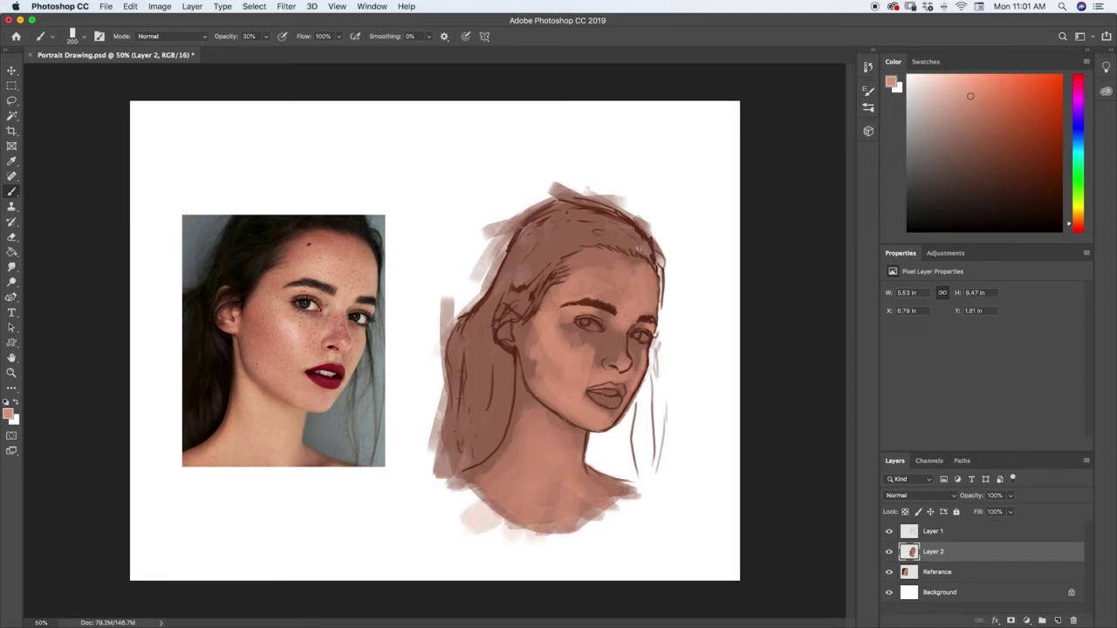
- Erase the stray peach paint beyond the chest's edge and add another light stroke along the lower chest
key("e")
left_click_drag(469, 529, 490, 524)
key("b")
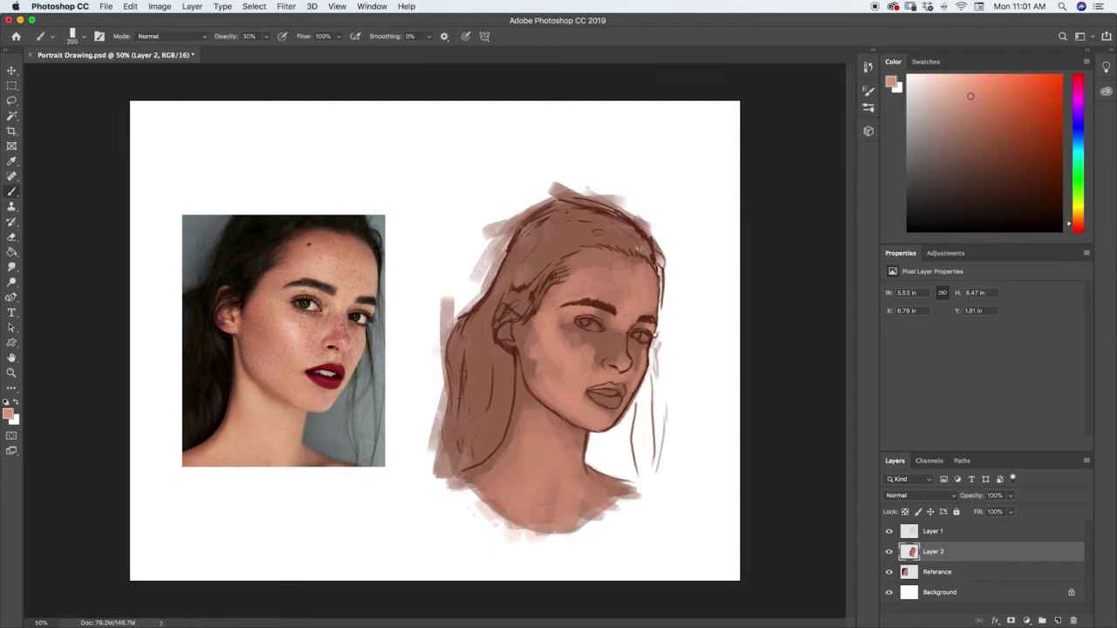
left_click_drag(603, 521, 585, 528)
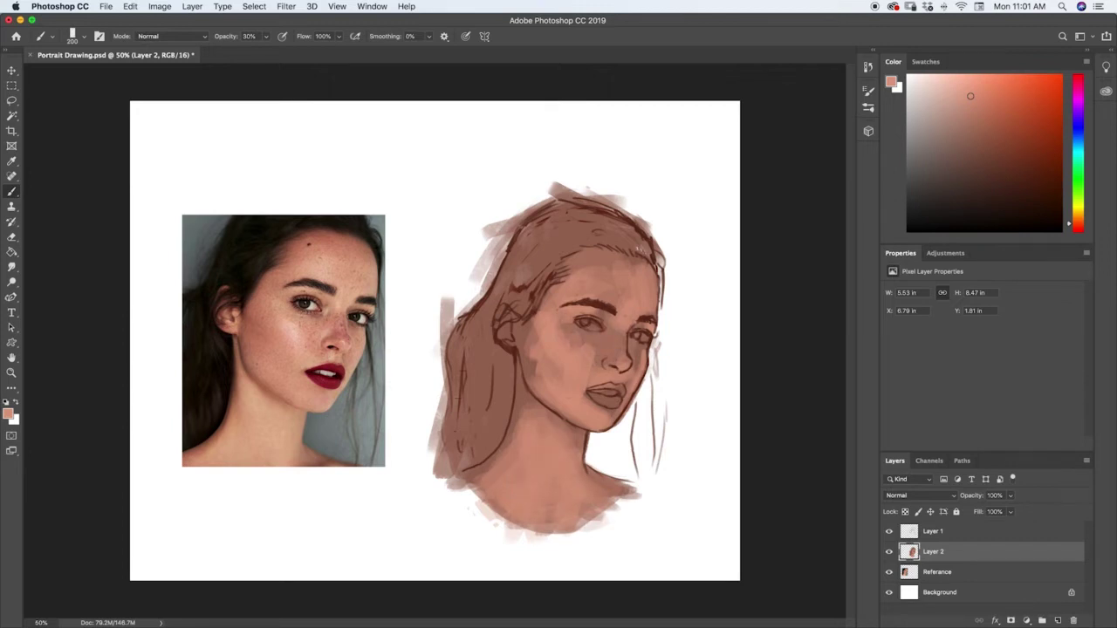
- Build up the peach tone across the forehead, hairline, temple and outer cheek to even out the skin
left_click_drag(635, 266, 560, 266)
left_click_drag(634, 257, 616, 252)
left_click_drag(529, 323, 529, 382)
mouse_move(527, 309)
left_mouse_down()
mouse_move(499, 339)
mouse_move(515, 335)
mouse_move(522, 302)
left_mouse_up()
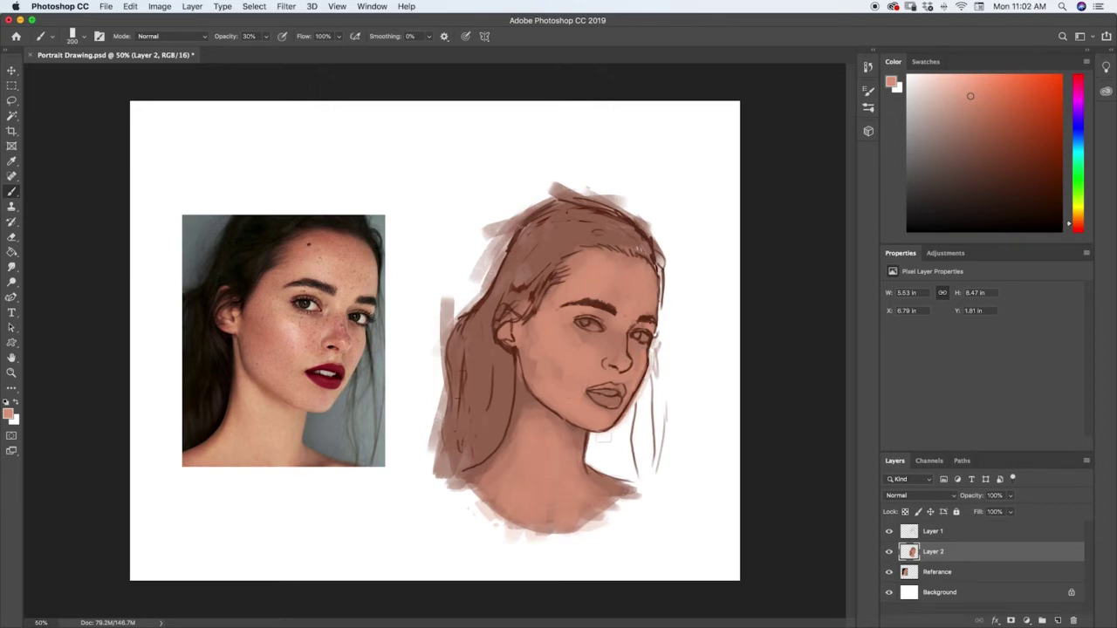
- Fill the lips with the dark red sampled from the reference's lips, using a 25 px brush at 100% opacity
key("i")
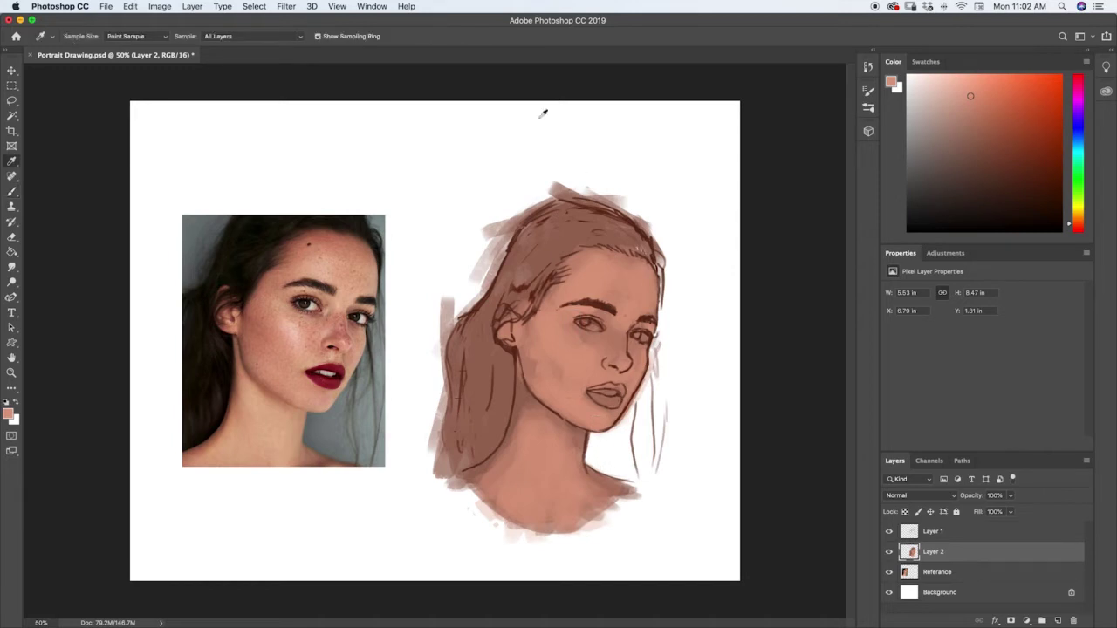
left_click_drag(332, 378, 335, 379)
key("b")
key("bracketleft")
key("bracketleft")
key("bracketleft")
key("bracketleft")
key("bracketleft")
key("bracketleft")
key("bracketleft")
key("bracketleft")
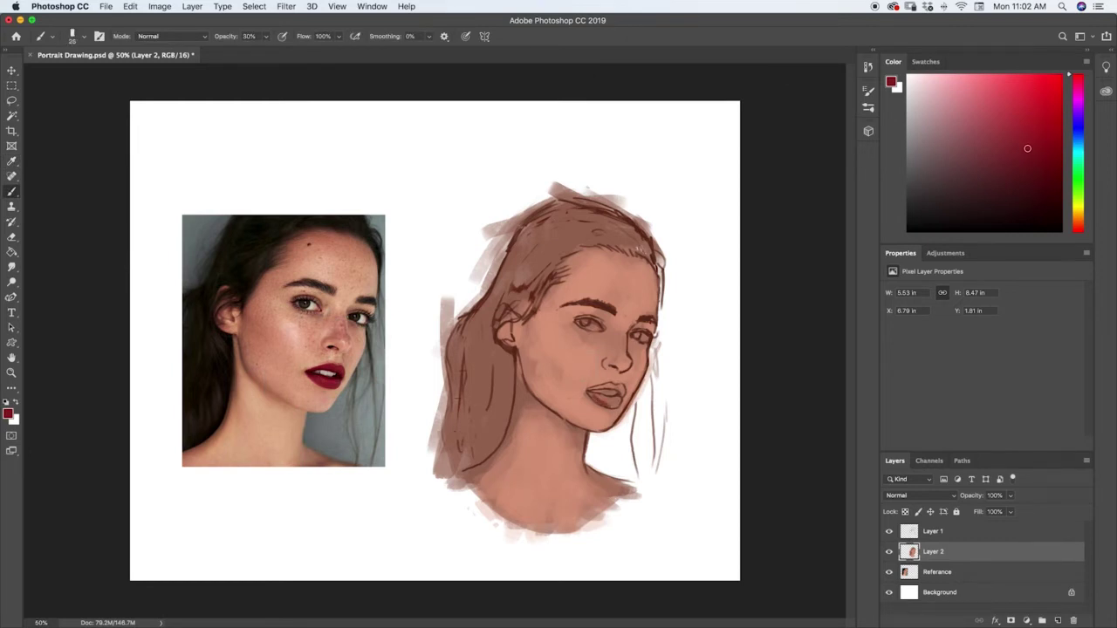
left_click_drag(596, 398, 609, 399)
key("0")
mouse_move(609, 402)
left_mouse_down()
mouse_move(595, 395)
mouse_move(620, 401)
mouse_move(610, 407)
left_mouse_up()
left_click_drag(622, 390, 618, 396)
right_click(619, 386)
key("Escape")
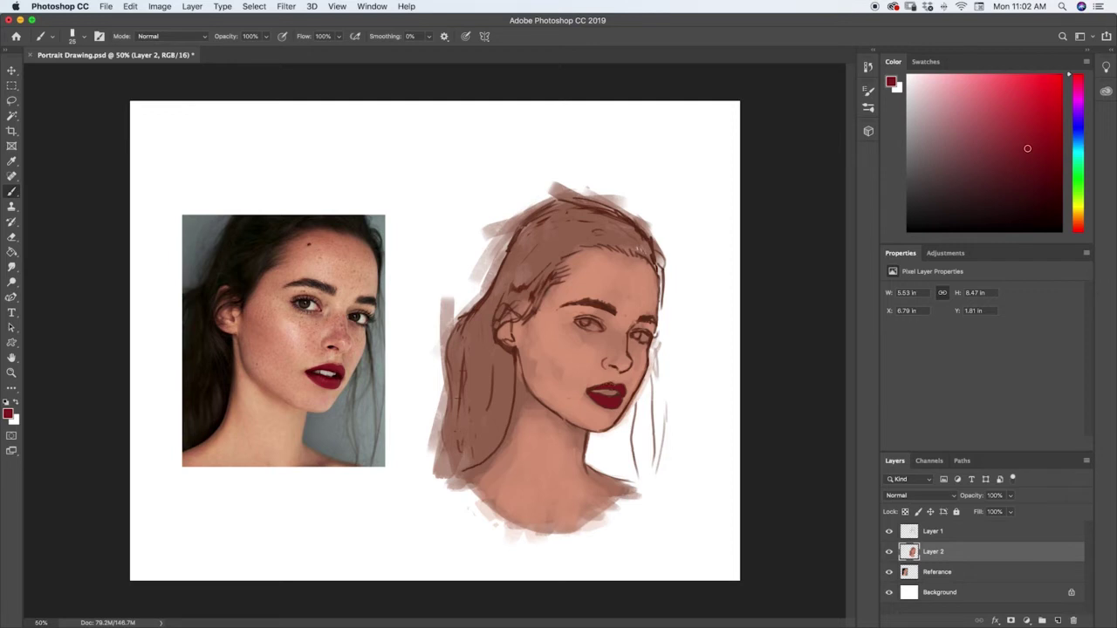
- Paint the teeth and the whites of the eyes with light tones sampled from the reference's mouth and eyes
left_click(330, 368, "alt")
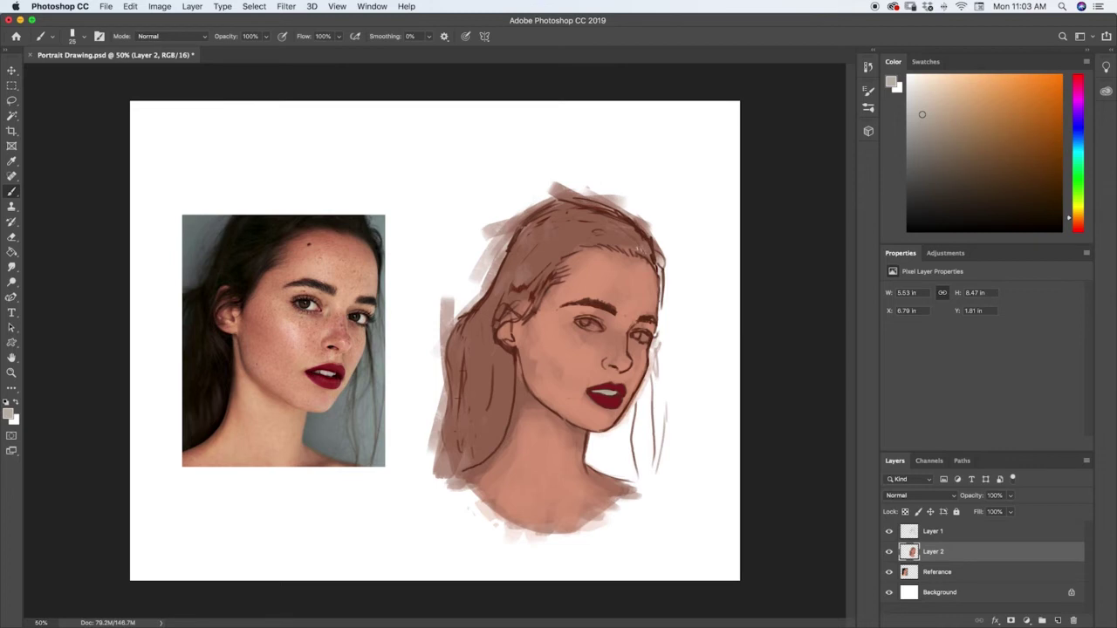
key("i")
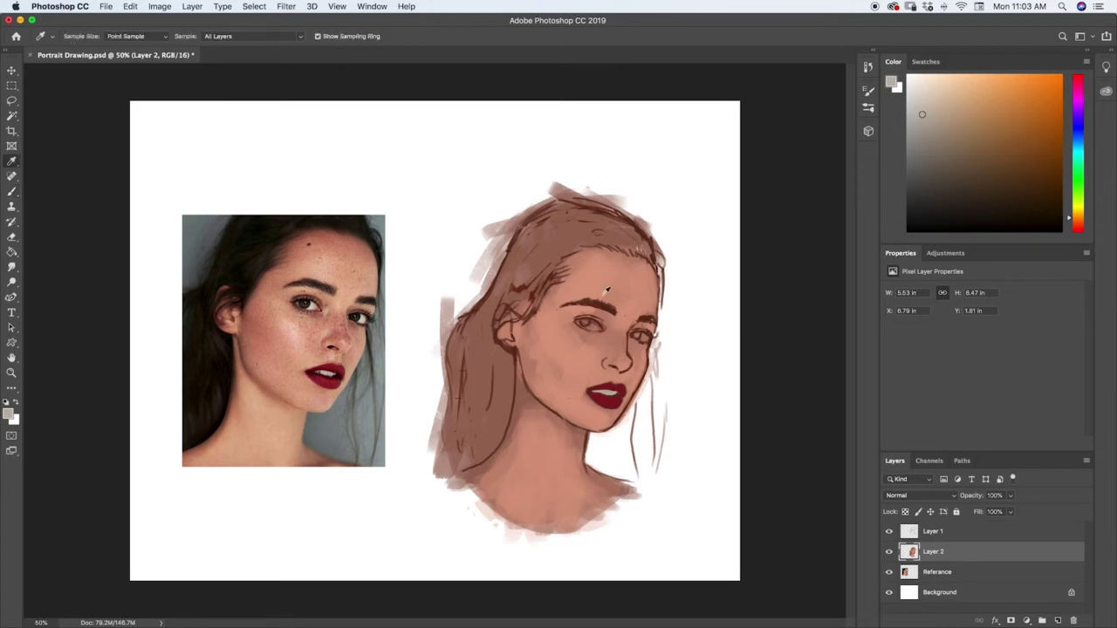
left_click(318, 300)
key("b")
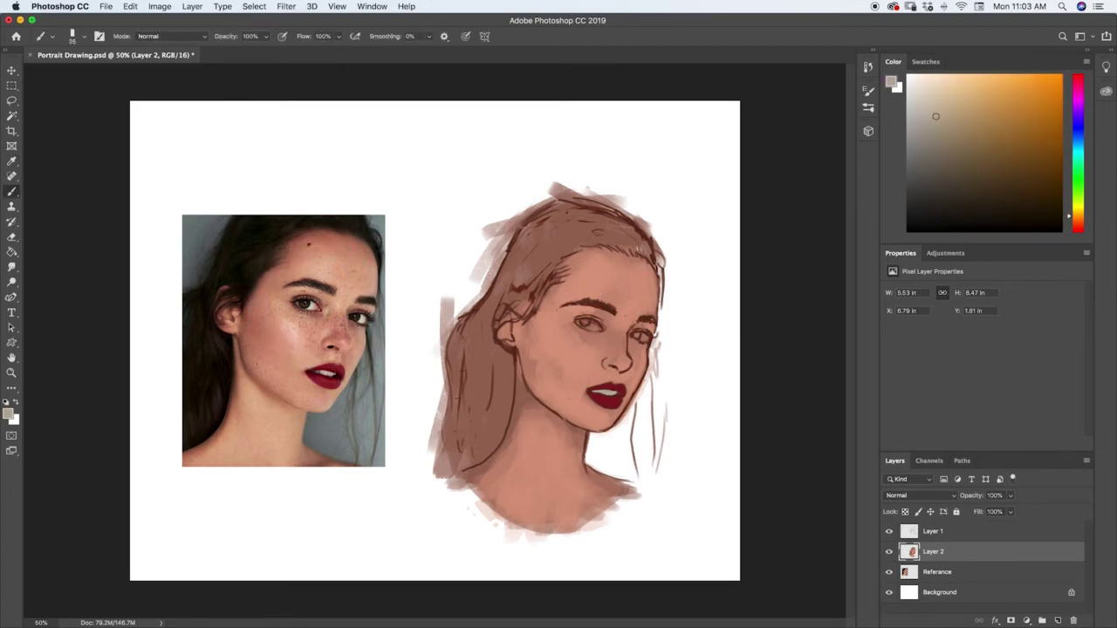
left_click(594, 326)
left_click(310, 305, "alt")
- Block in the hair from crown to shoulder with the near-black tone sampled from the reference's hair, using a larger brush
key("i")
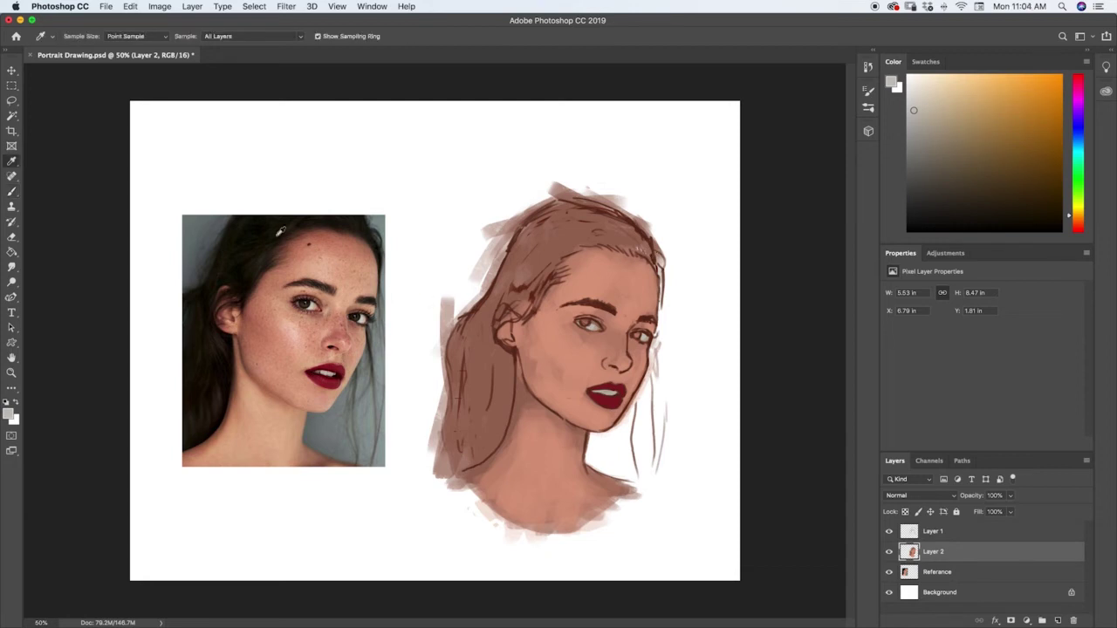
left_click(263, 236)
left_click(262, 240)
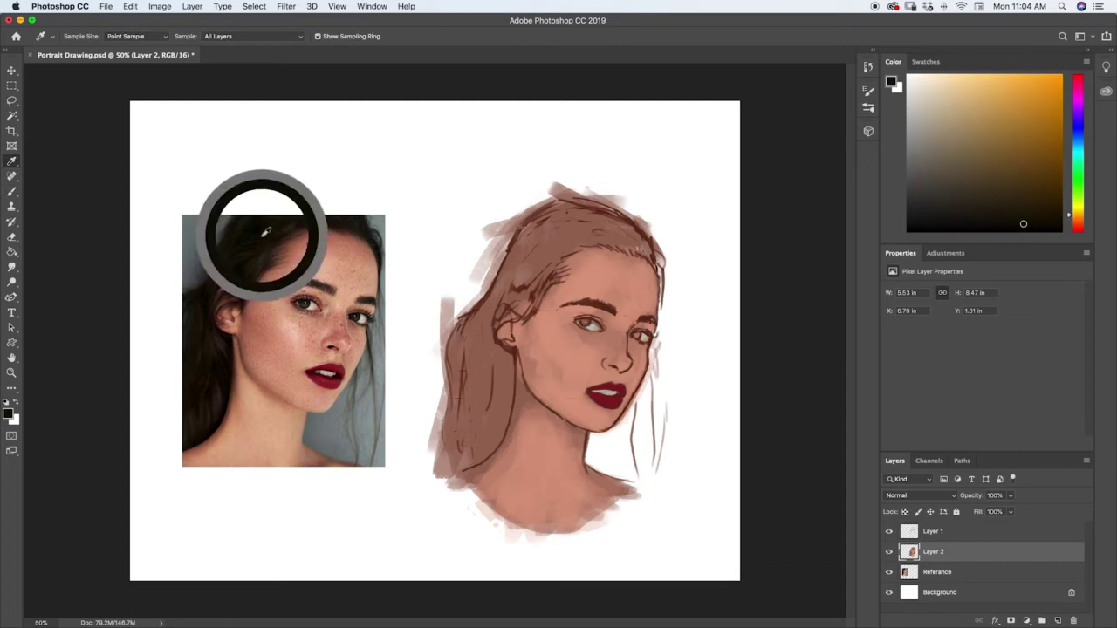
key("b")
key("bracketright")
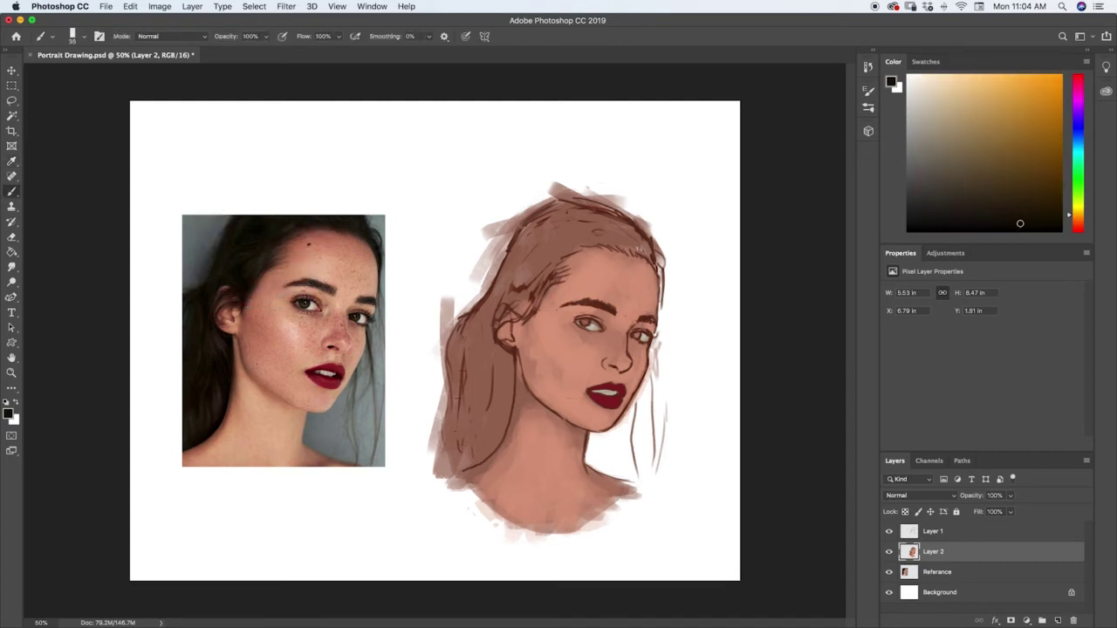
key("bracketright")
key("bracketright")
key("bracketright")
key("bracketright")
key("bracketright")
key("bracketright")
key("bracketright")
mouse_move(465, 338)
left_mouse_down()
mouse_move(459, 381)
mouse_move(455, 355)
mouse_move(485, 310)
mouse_move(470, 331)
mouse_move(474, 356)
mouse_move(490, 297)
mouse_move(485, 335)
mouse_move(506, 379)
mouse_move(500, 426)
mouse_move(490, 447)
mouse_move(494, 381)
mouse_move(472, 425)
mouse_move(486, 415)
mouse_move(477, 450)
mouse_move(463, 461)
mouse_move(453, 452)
mouse_move(477, 387)
mouse_move(467, 442)
mouse_move(457, 401)
mouse_move(459, 429)
left_mouse_up()
mouse_move(517, 270)
left_mouse_down()
mouse_move(498, 297)
mouse_move(529, 230)
mouse_move(553, 213)
mouse_move(607, 212)
mouse_move(591, 211)
mouse_move(650, 253)
mouse_move(609, 229)
left_mouse_up()
mouse_move(589, 229)
left_mouse_down()
mouse_move(579, 219)
mouse_move(554, 242)
mouse_move(576, 226)
mouse_move(566, 223)
mouse_move(514, 269)
mouse_move(507, 295)
mouse_move(520, 288)
mouse_move(523, 305)
mouse_move(532, 265)
mouse_move(588, 220)
mouse_move(548, 256)
mouse_move(603, 233)
mouse_move(537, 259)
mouse_move(542, 280)
mouse_move(529, 315)
mouse_move(556, 279)
left_mouse_up()
- Reduce the brush to 45 px and stroke a dark brown, sampled from the reference's lower hair, through the dark hair mass
key("bracketleft")
key("bracketleft")
key("bracketleft")
key("bracketleft")
key("bracketleft")
key("bracketleft")
key("bracketleft")
key("bracketleft")
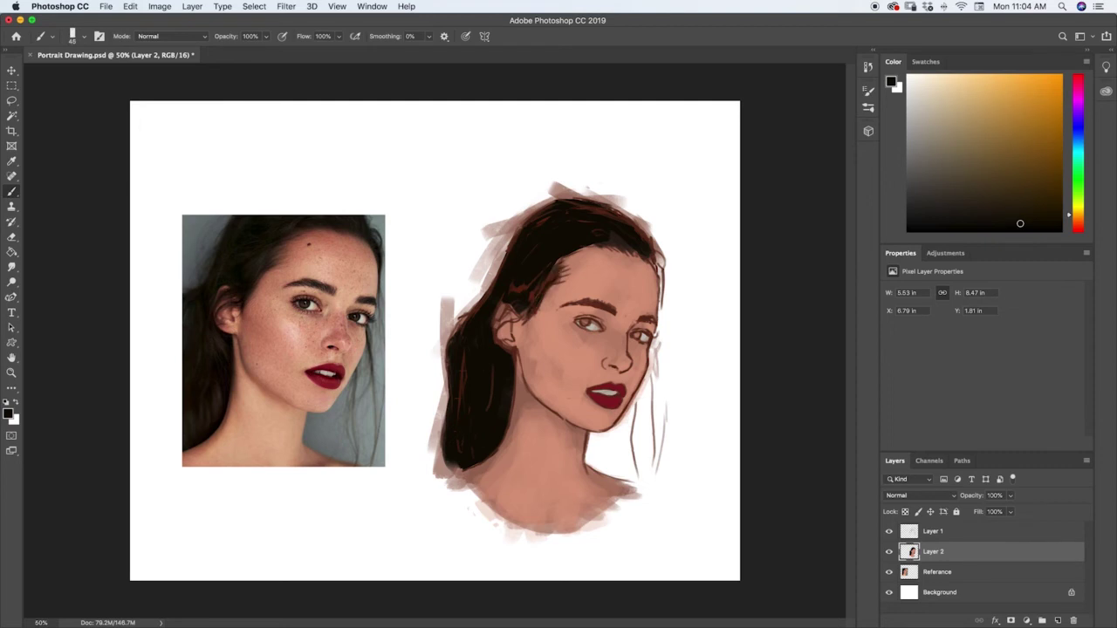
left_click_drag(205, 387, 193, 407, "alt")
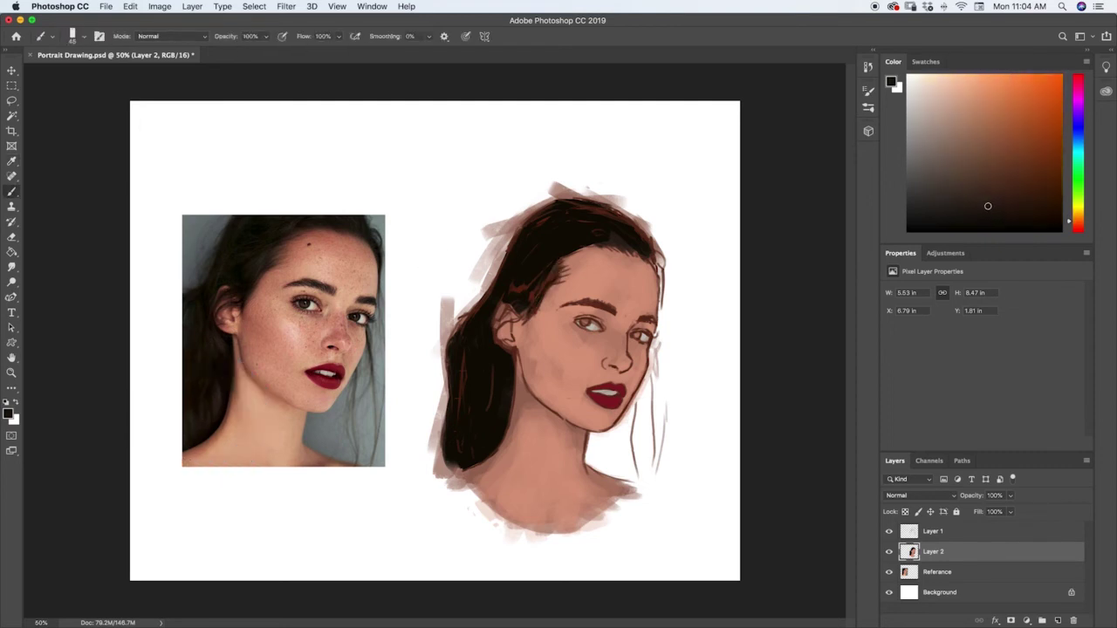
mouse_move(494, 446)
left_mouse_down()
mouse_move(487, 398)
mouse_move(464, 364)
mouse_move(480, 295)
left_mouse_up()
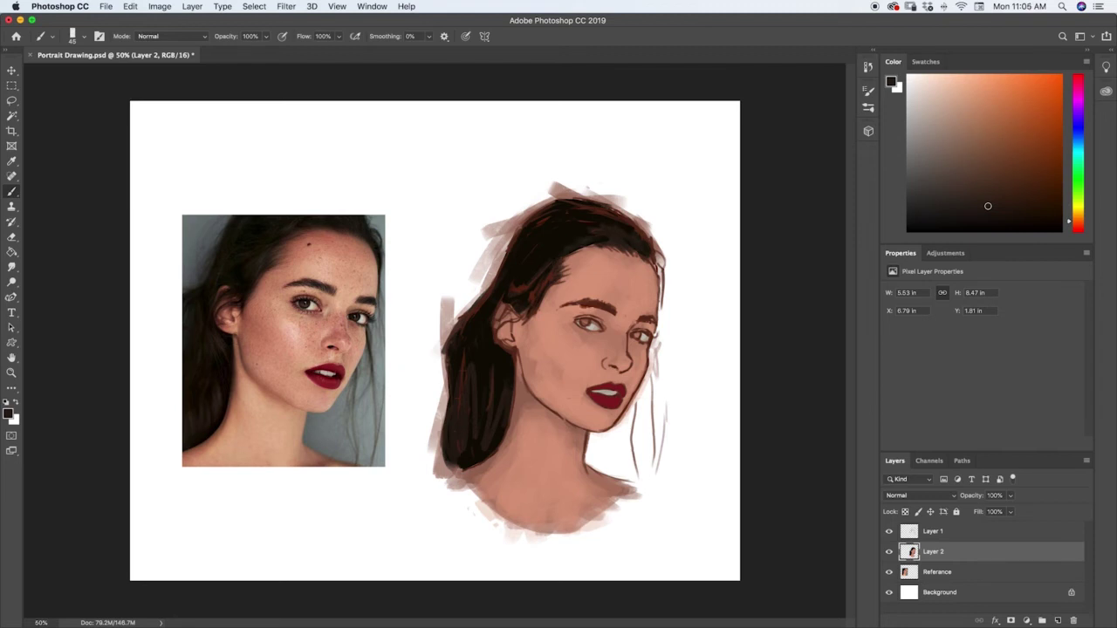
- Undo the last stroke and sample the dark brown of the iris in the reference photo for the brush
key("super+z")
key("i")
left_click_drag(307, 298, 305, 302)
key("b")
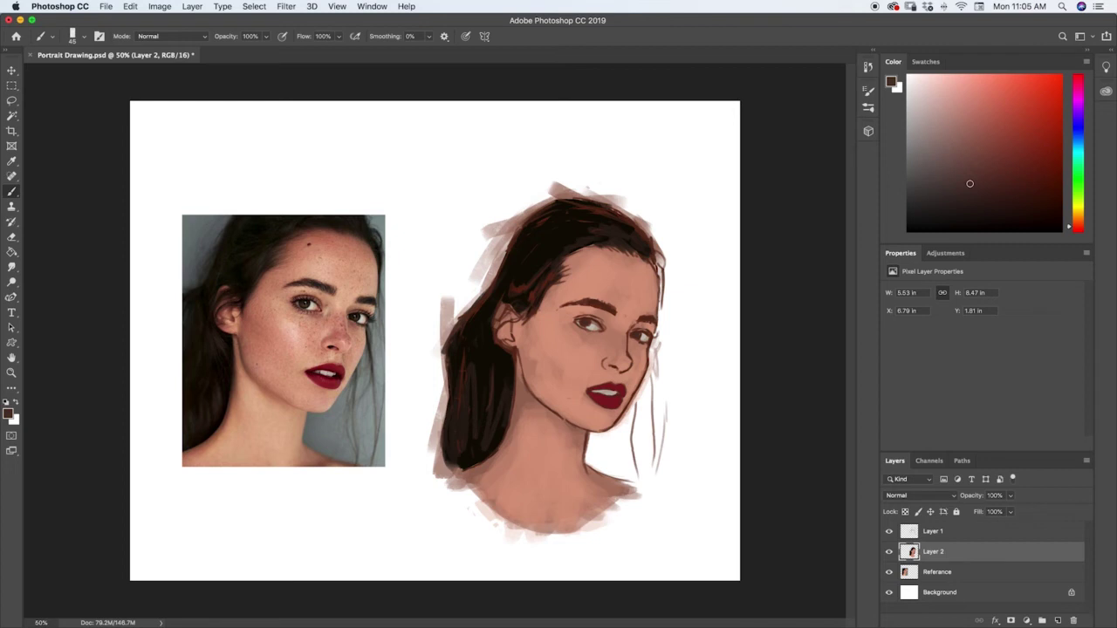
- Erase the ragged paint below the shoulders and along the lower edge of the chest
key("e")
left_click_drag(476, 487, 489, 515)
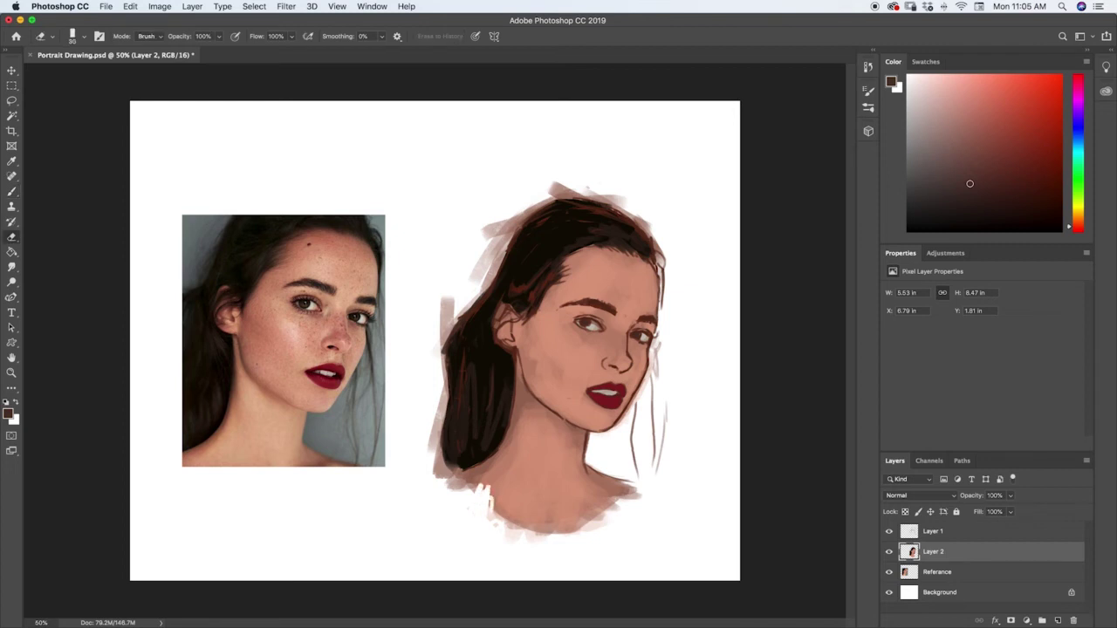
mouse_move(469, 495)
left_mouse_down()
mouse_move(523, 542)
mouse_move(502, 515)
mouse_move(574, 531)
mouse_move(640, 497)
left_mouse_up()
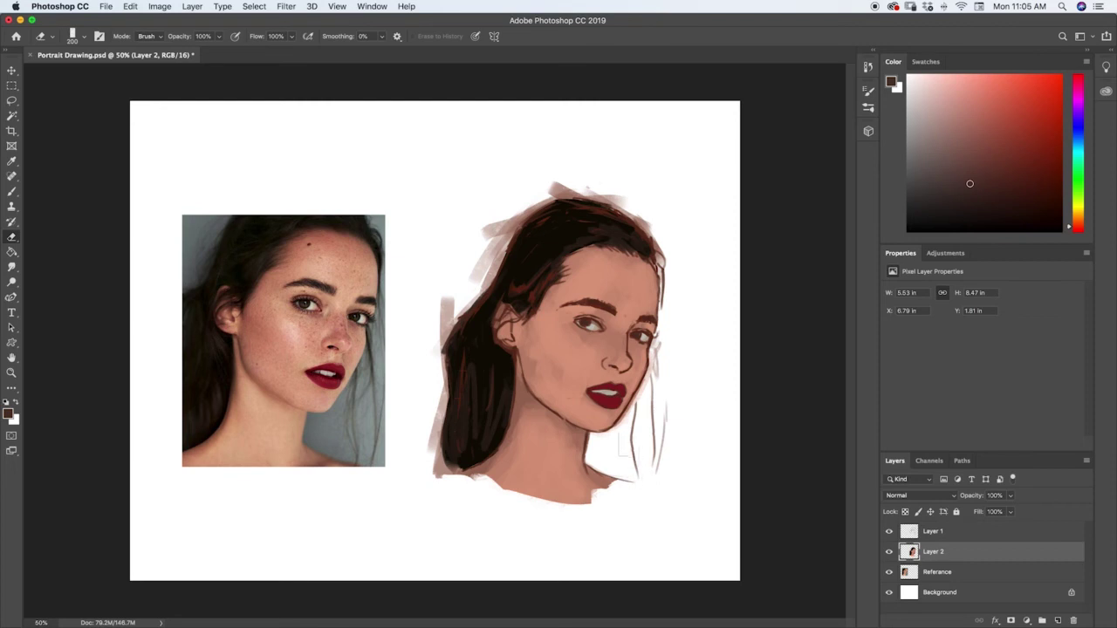
- Trim the shoulder edge and repaint the shoulders and lower chest with the brown shadow tone sampled from under the jaw
key("i")
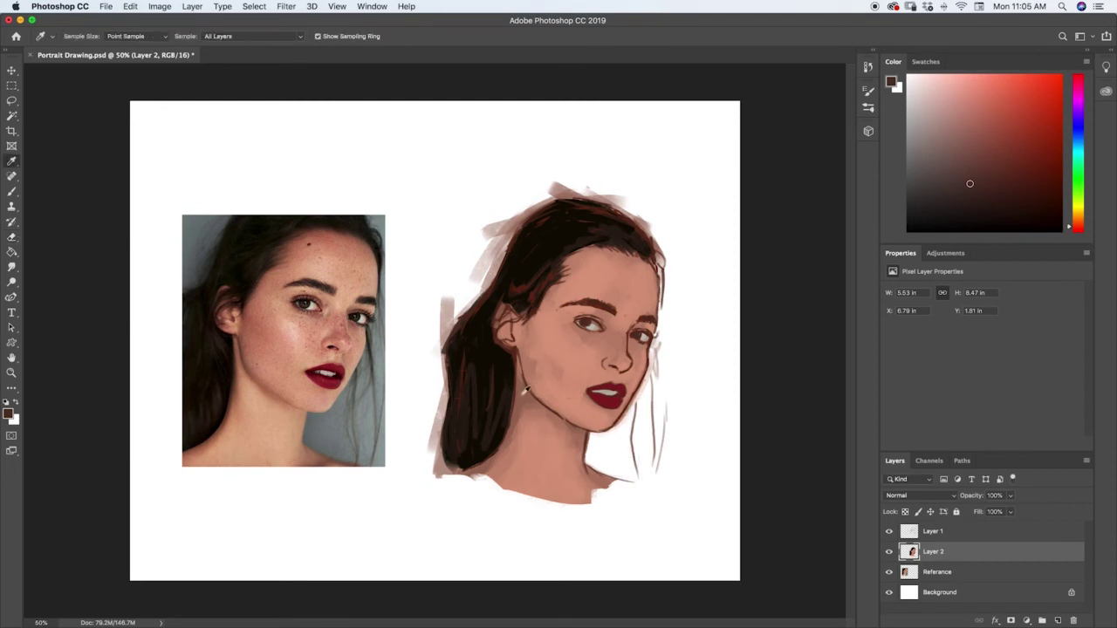
left_click(526, 390)
key("e")
left_click_drag(485, 486, 494, 478)
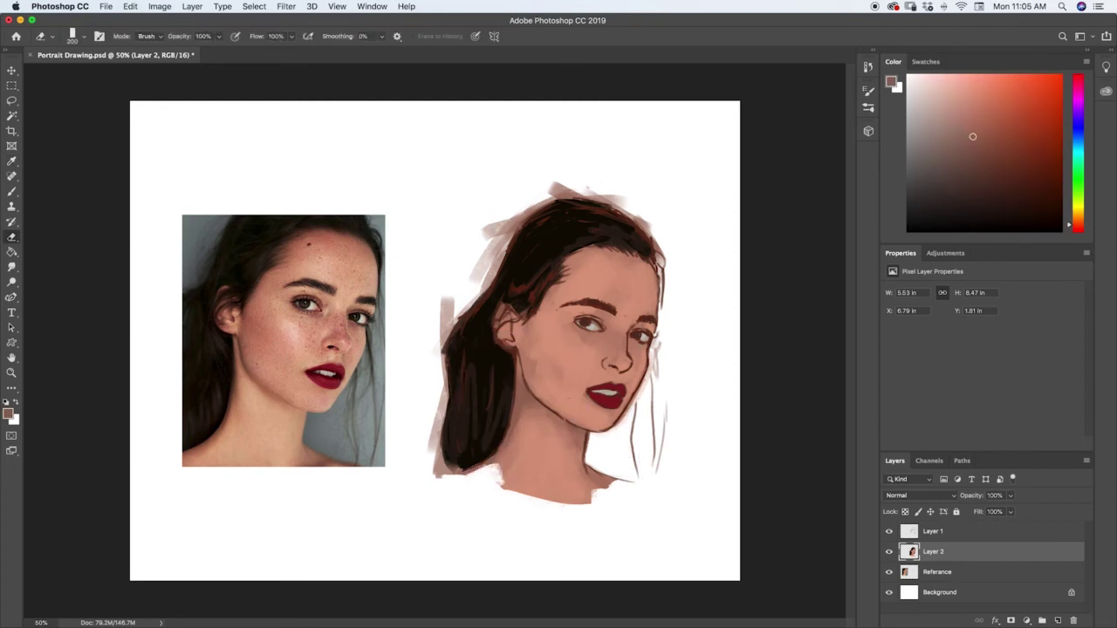
key("b")
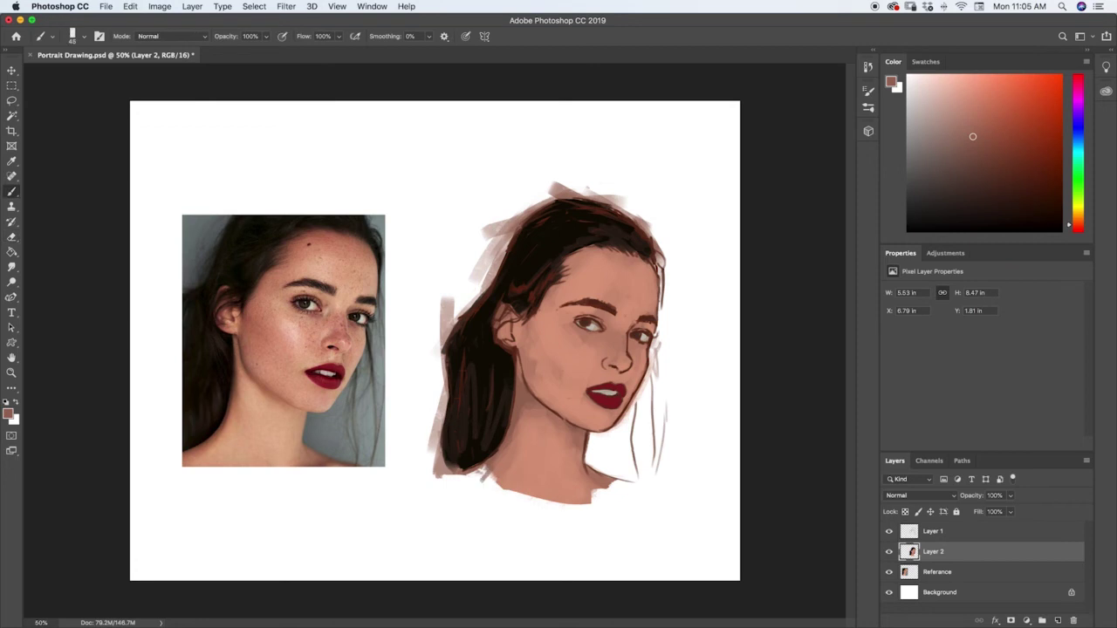
mouse_move(479, 471)
left_mouse_down()
mouse_move(584, 526)
mouse_move(574, 492)
mouse_move(611, 491)
left_mouse_up()
mouse_move(565, 521)
left_mouse_down()
mouse_move(616, 490)
mouse_move(574, 519)
left_mouse_up()
mouse_move(492, 467)
left_mouse_down()
mouse_move(508, 485)
mouse_move(482, 484)
mouse_move(506, 501)
mouse_move(454, 487)
left_mouse_up()
mouse_move(533, 505)
left_mouse_down()
mouse_move(586, 522)
mouse_move(632, 485)
left_mouse_up()
- Cover the centre and bottom of the chest with sampled peach skin tone and deepen the far shoulder with the shadow brown
key("alt")
left_click(560, 445)
key("b")
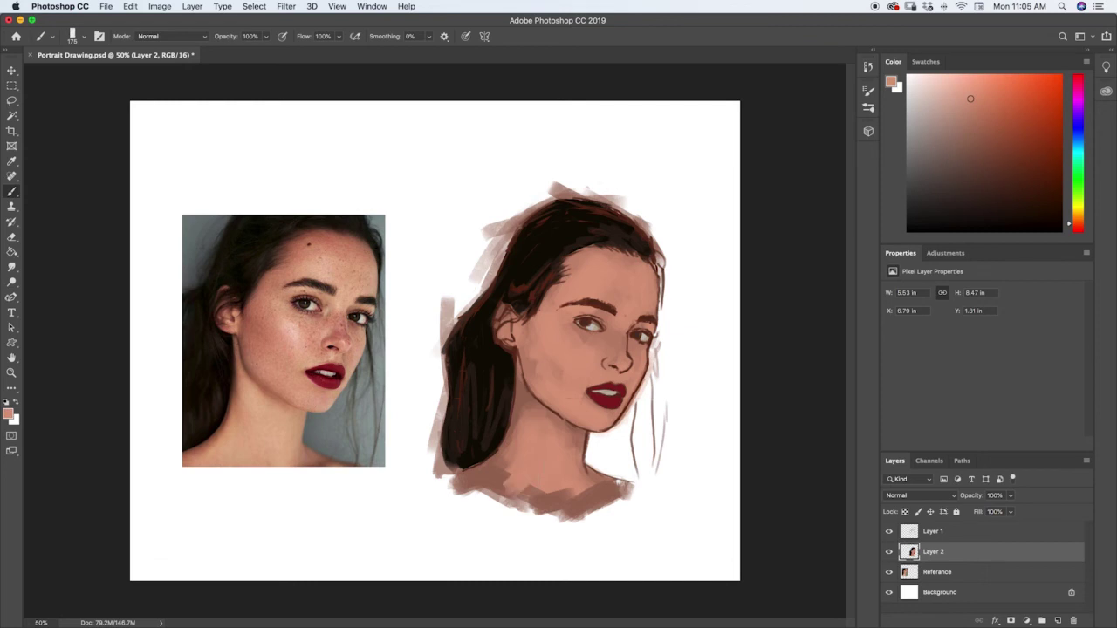
mouse_move(527, 488)
left_mouse_down()
mouse_move(497, 511)
mouse_move(533, 497)
mouse_move(552, 518)
mouse_move(597, 528)
mouse_move(606, 493)
mouse_move(608, 510)
left_mouse_up()
left_click(598, 458, "alt")
mouse_move(594, 467)
left_mouse_down()
mouse_move(622, 511)
mouse_move(625, 490)
left_mouse_up()
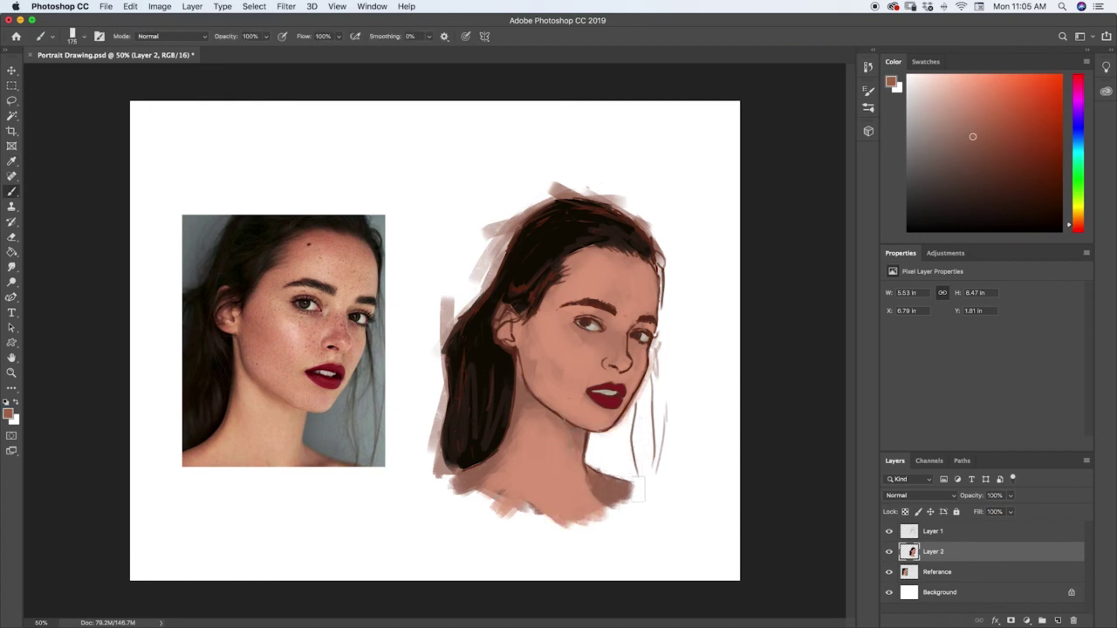
left_click(531, 522, "alt")
mouse_move(529, 523)
left_mouse_down()
mouse_move(602, 520)
mouse_move(616, 494)
mouse_move(571, 535)
left_mouse_up()
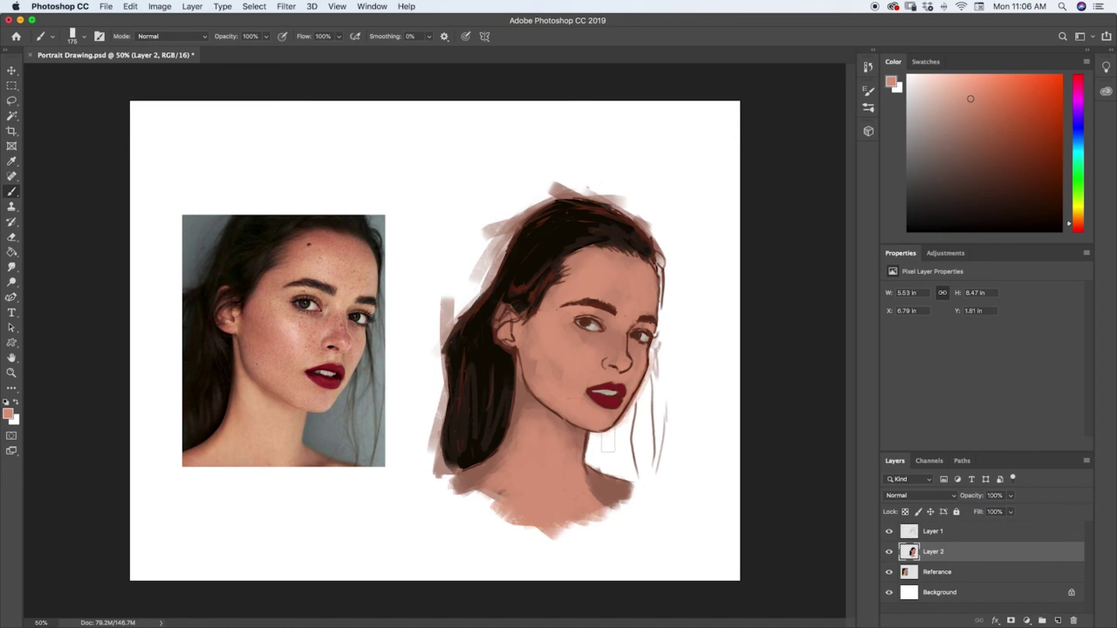
- Try a peach stroke from below the ear along the jaw and upper neck, then undo it
mouse_move(515, 354)
left_mouse_down()
mouse_move(523, 401)
mouse_move(542, 414)
left_mouse_up()
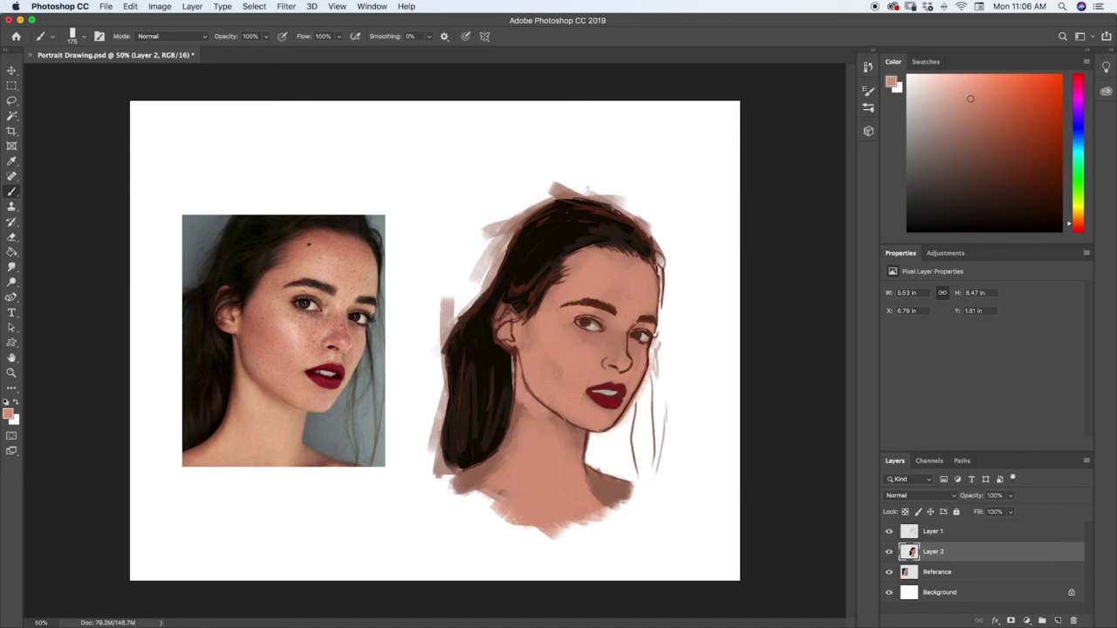
key("super+z")
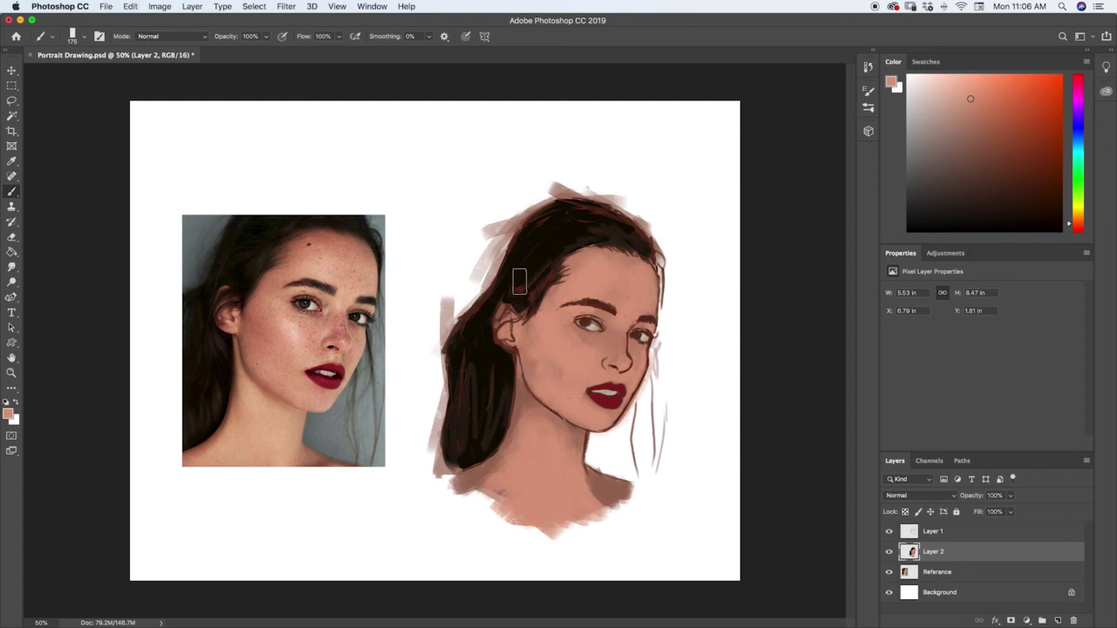
- Erase the sketch lines running through the hair on Layer 1, undoing the erasure over the eyebrow, and return to Layer 2
left_click(932, 532)
left_click_drag(517, 295, 538, 248)
key("super+z")
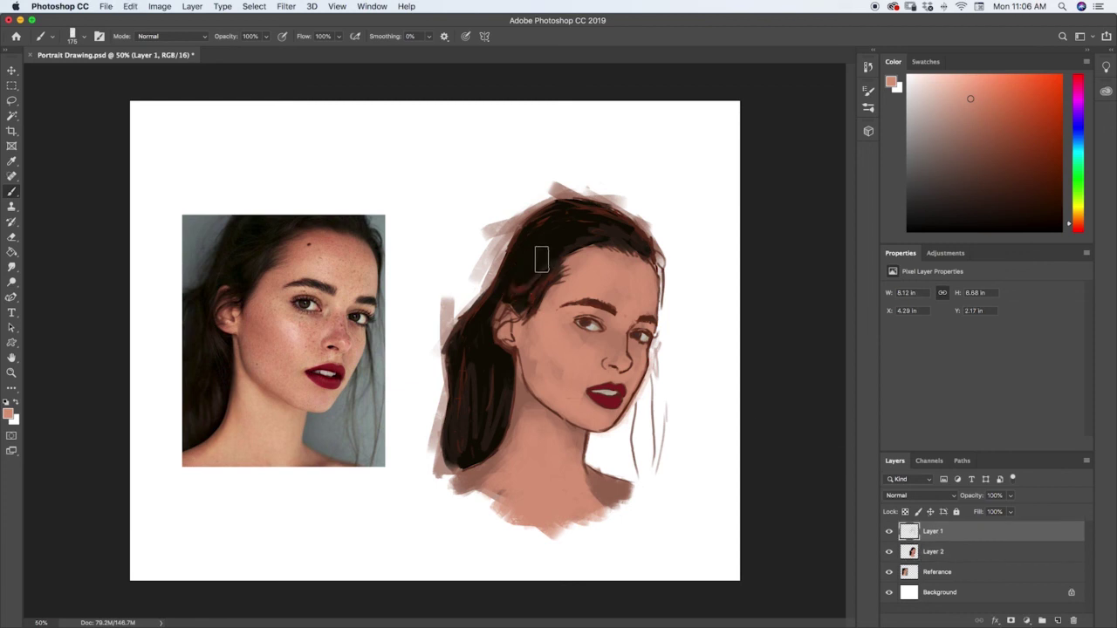
key("e")
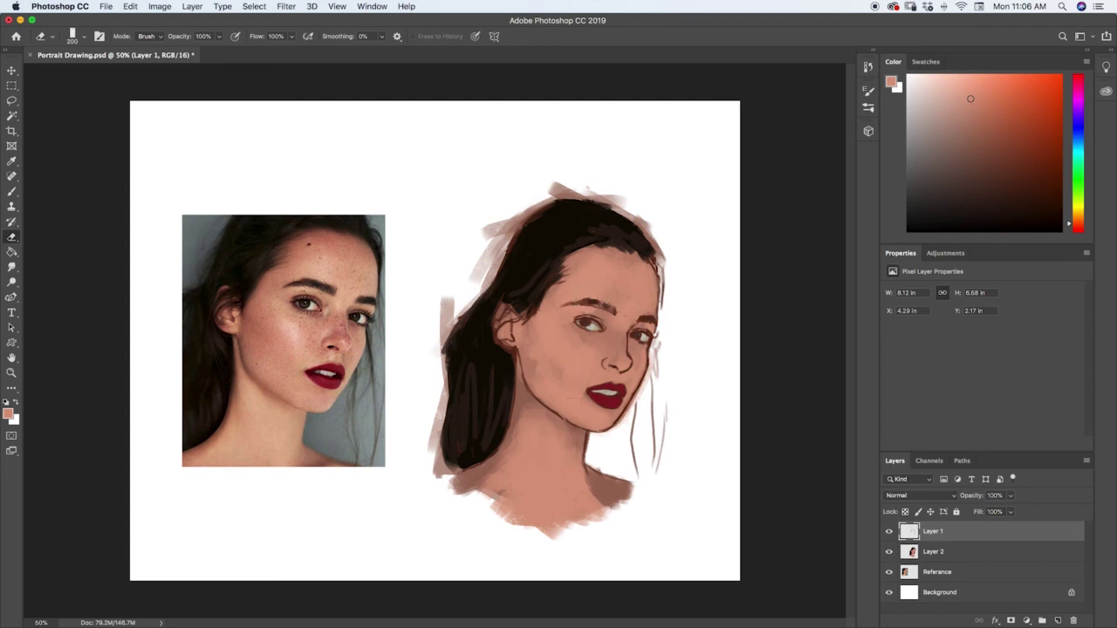
key("super+z")
left_click(929, 553)
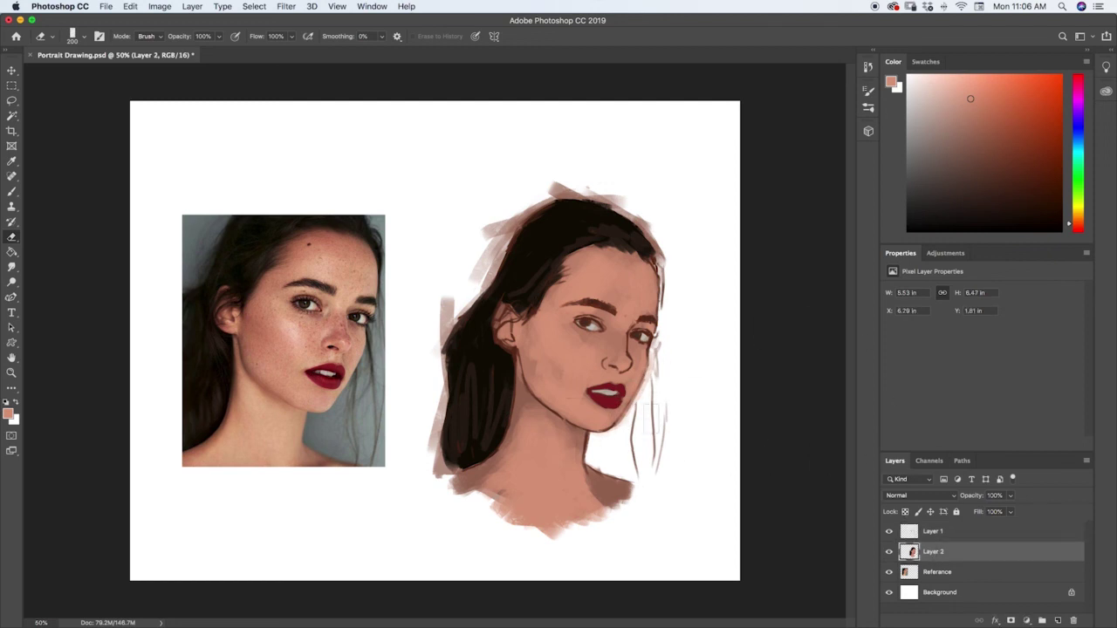